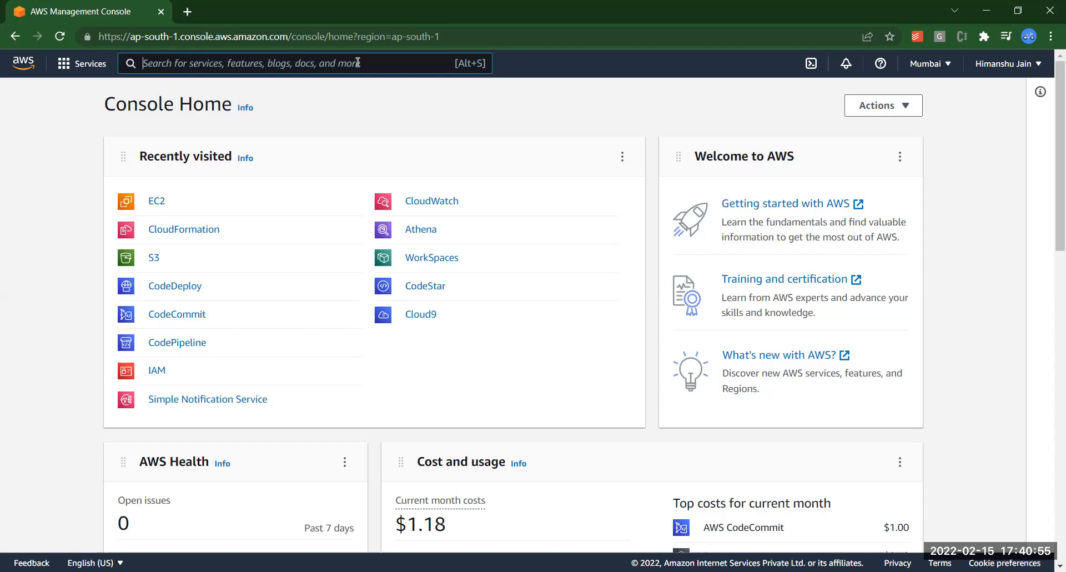
- Find the IAM service and open its dashboard
{"action": "type", "text": "IAM"}
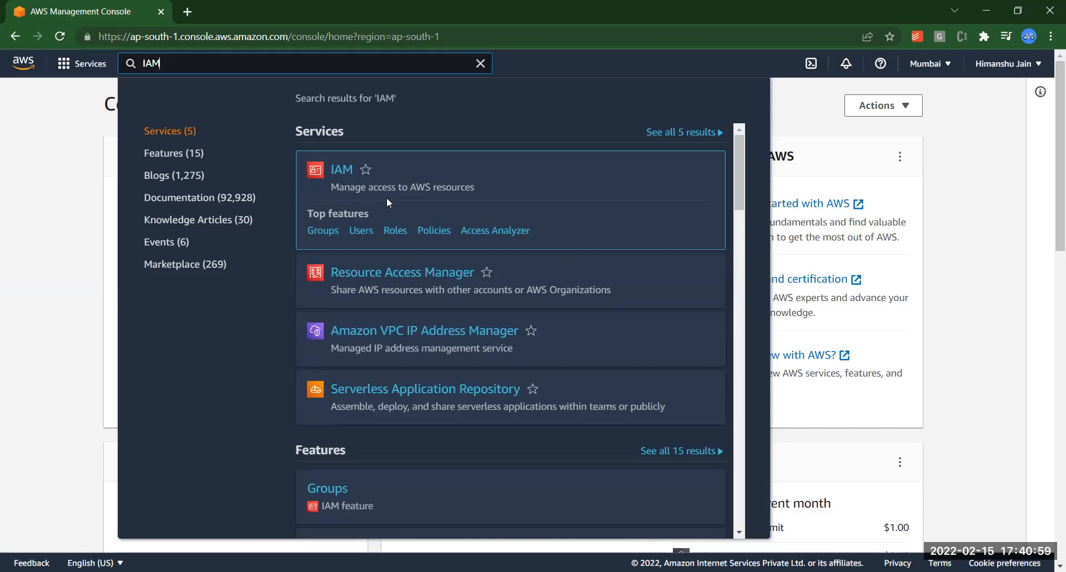
{"action": "left_click", "coordinate": [351, 176]}
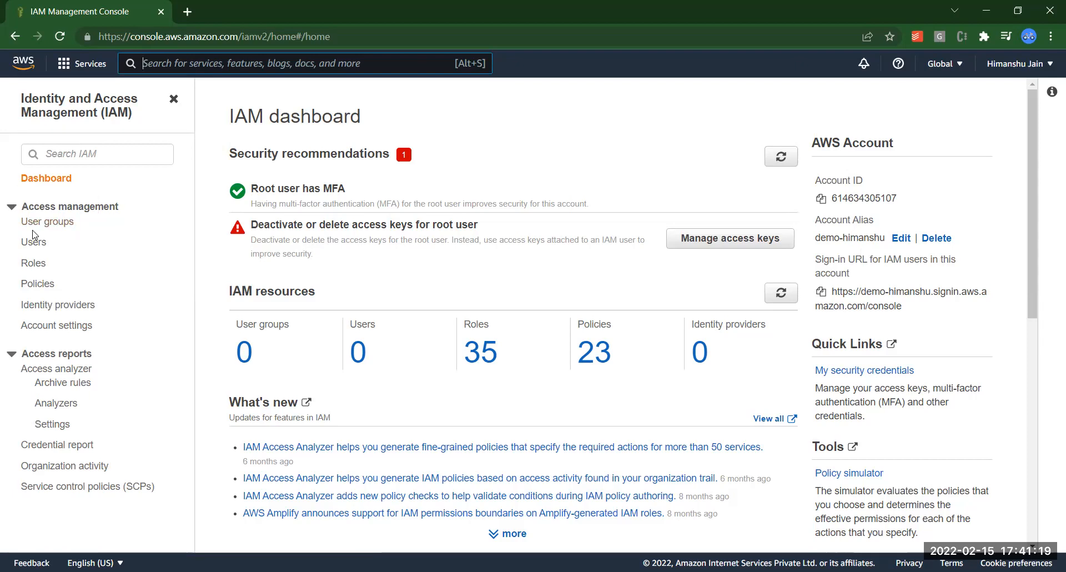
{"action": "left_click", "coordinate": [40, 262]}
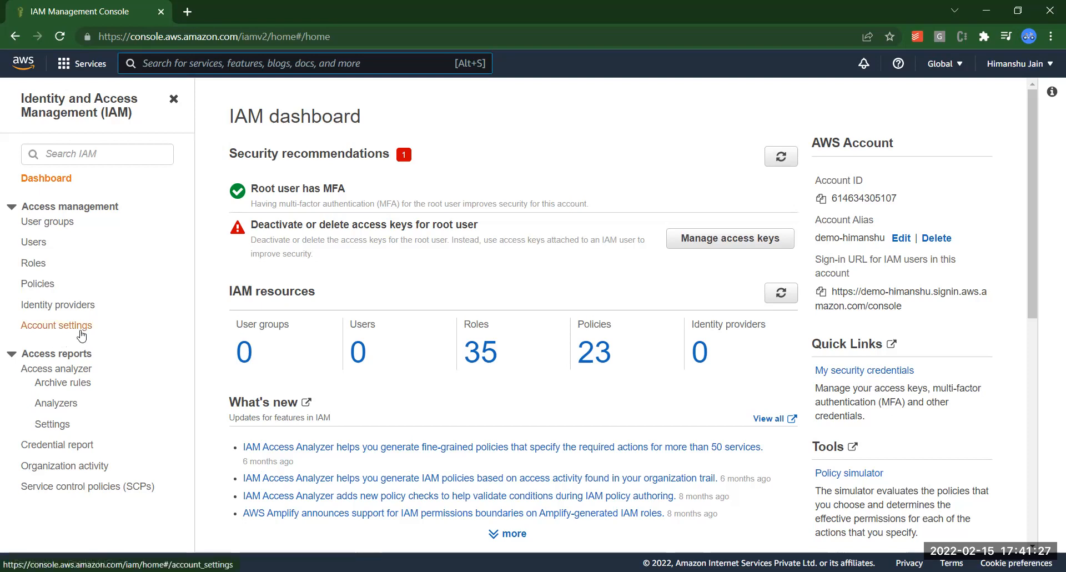
- Review the password policy and Security Token Service endpoints in the IAM account settings
{"action": "left_click", "coordinate": [80, 326]}
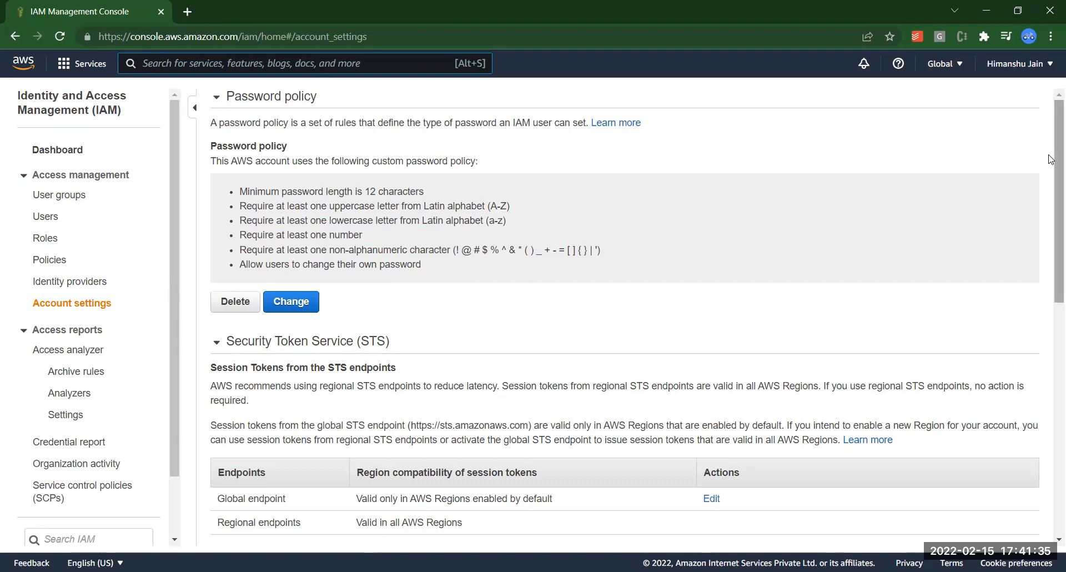
{"action": "scroll", "coordinate": [1051, 164], "scroll_direction": "down", "scroll_amount": 5}
{"action": "scroll", "coordinate": [1051, 174], "scroll_direction": "up", "scroll_amount": 5}
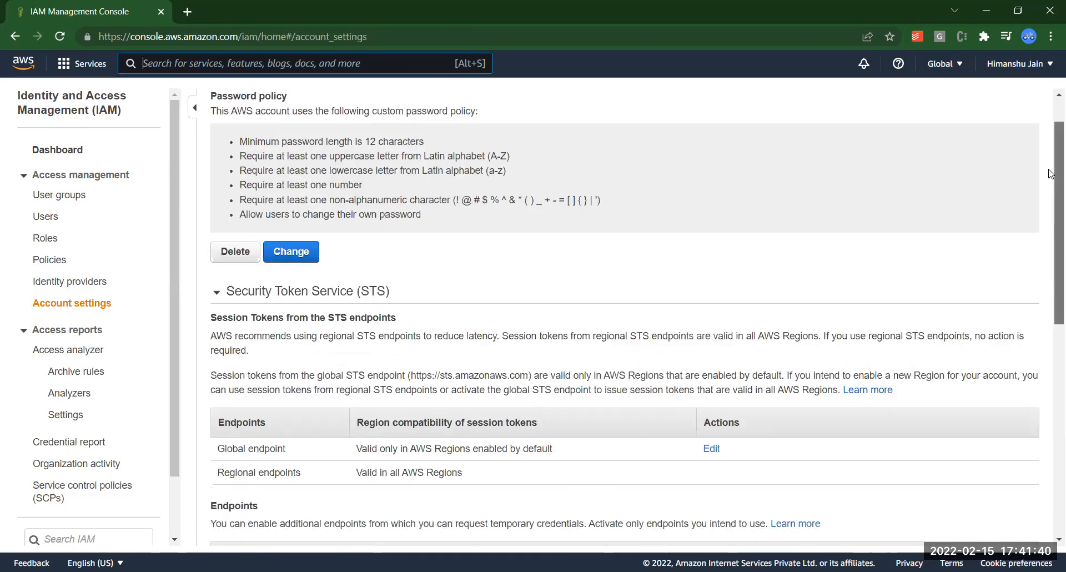
{"action": "scroll", "coordinate": [693, 117], "scroll_direction": "up", "scroll_amount": 1}
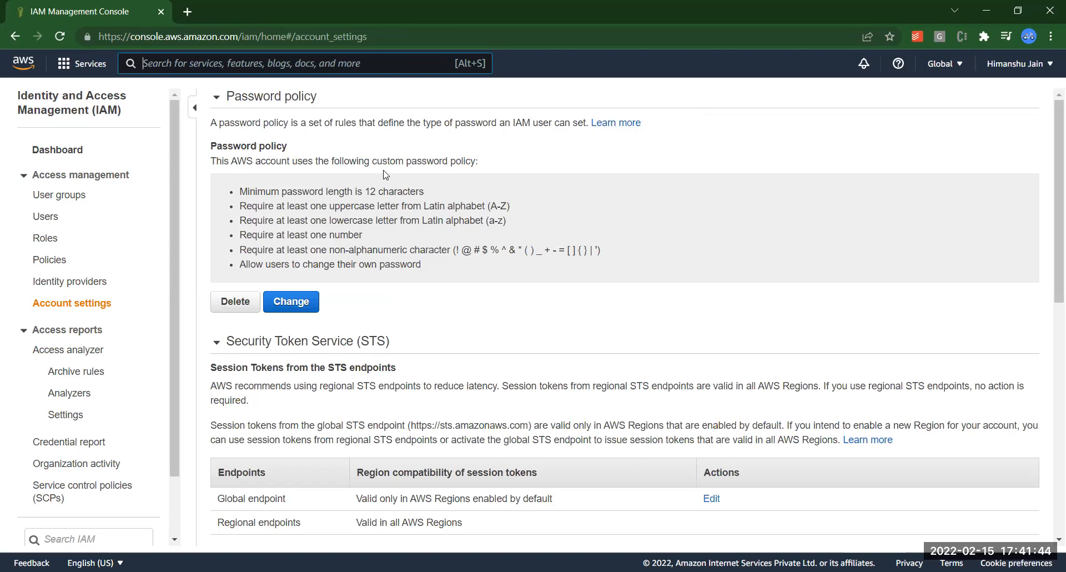
- Create a user group named DevOps without adding users or attaching any permissions policies
{"action": "left_click", "coordinate": [59, 195]}
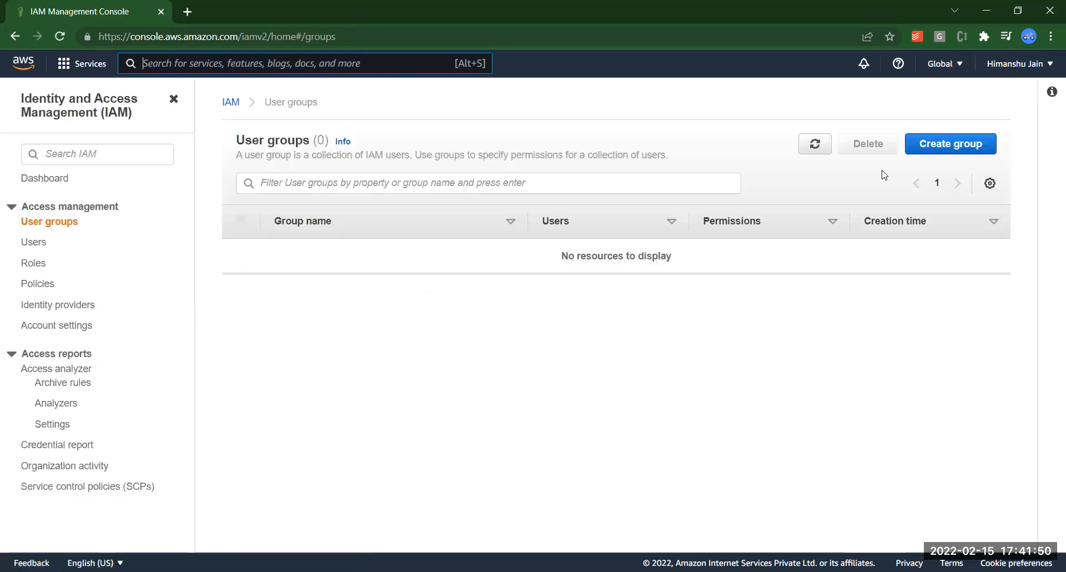
{"action": "left_click", "coordinate": [941, 153]}
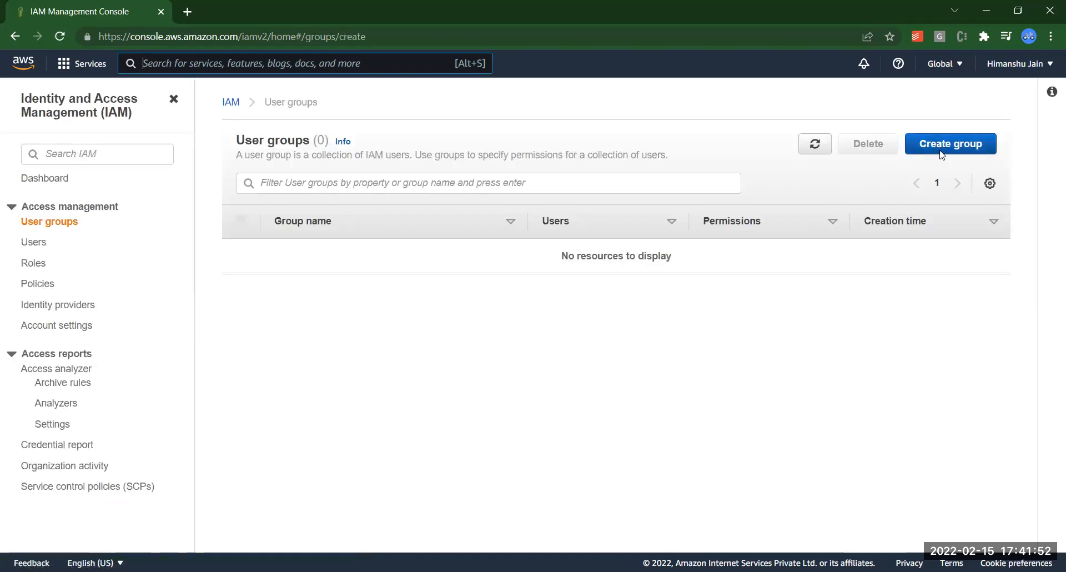
{"action": "left_click", "coordinate": [355, 249]}
{"action": "type", "text": "DevOps"}
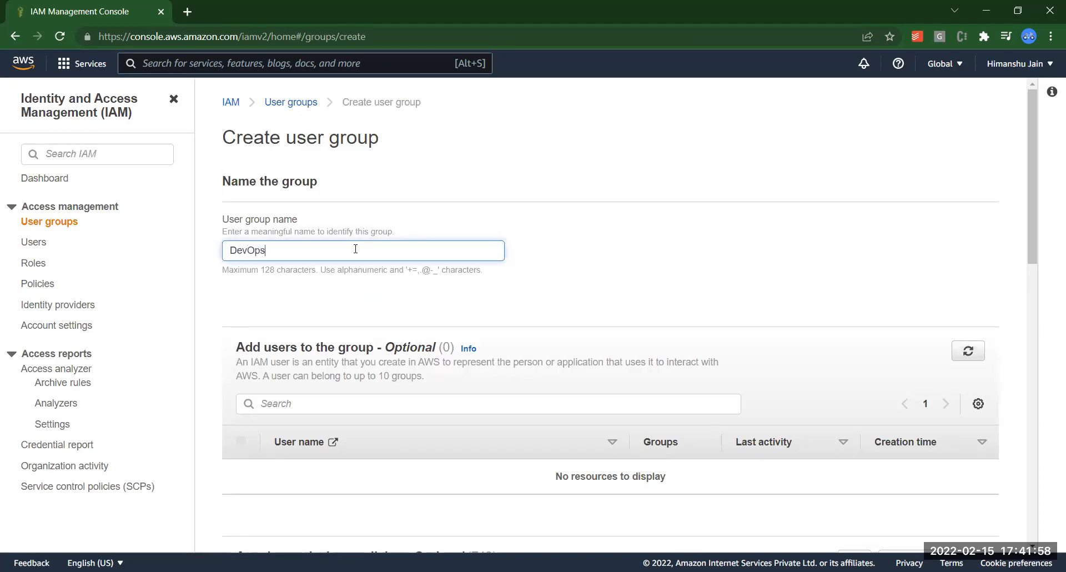
{"action": "left_click", "coordinate": [609, 238]}
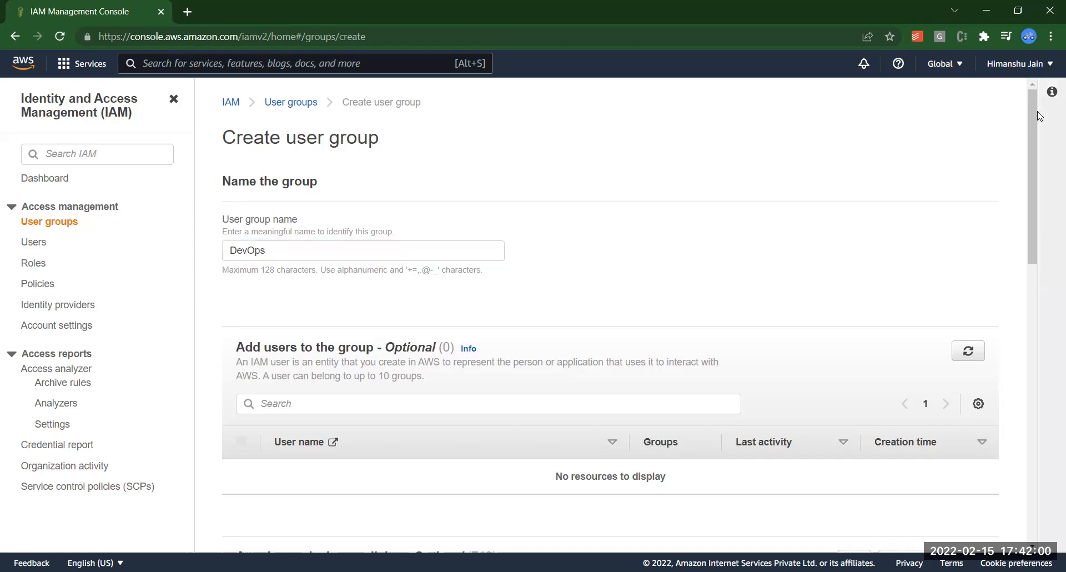
{"action": "scroll", "coordinate": [1034, 189], "scroll_direction": "down", "scroll_amount": 5}
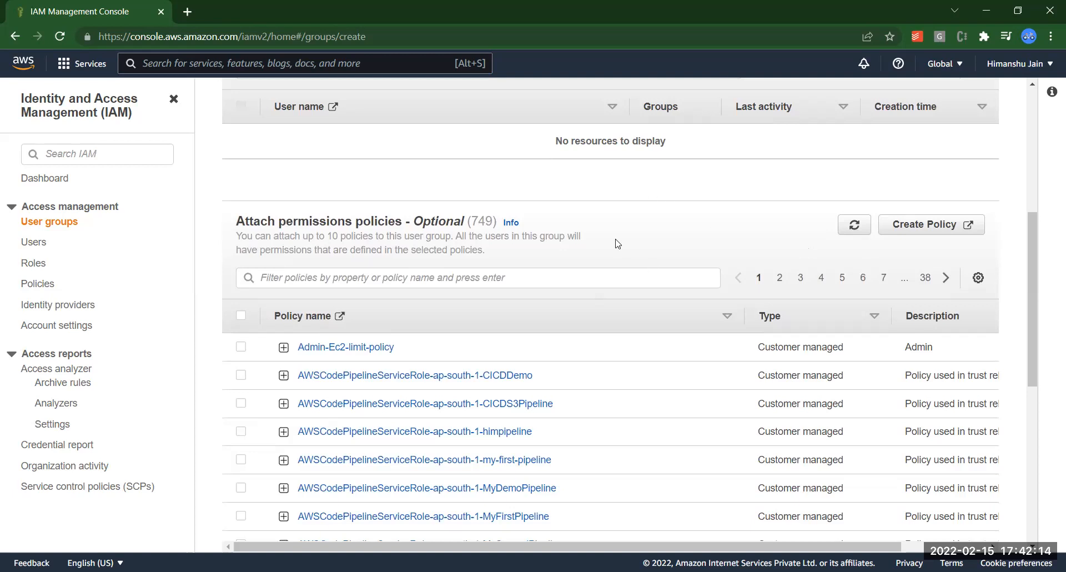
{"action": "left_click_drag", "start_coordinate": [1032, 222], "coordinate": [1048, 440]}
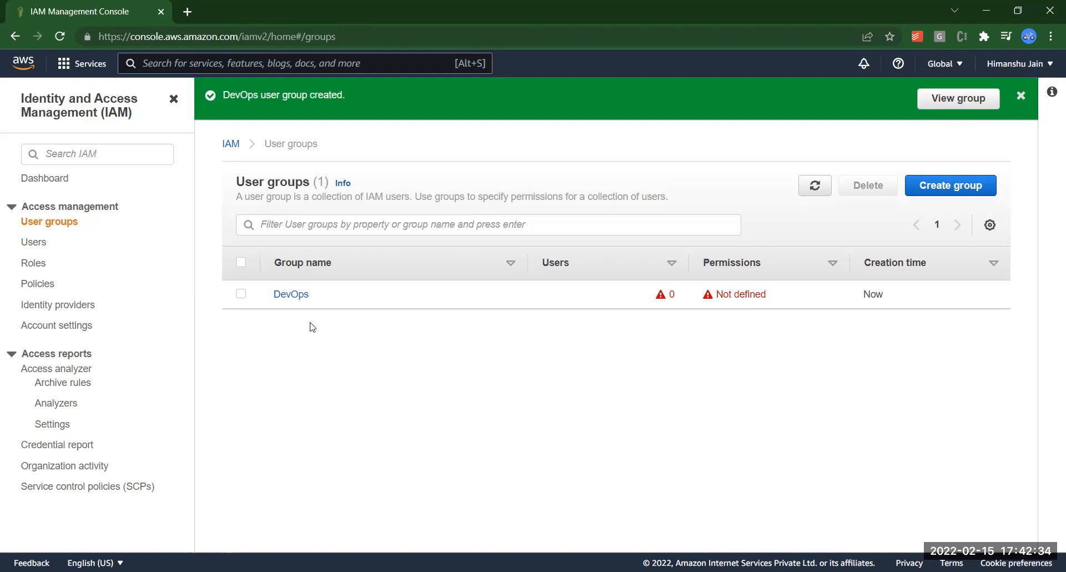
- Start adding a new IAM user with the user name Developer
{"action": "left_click", "coordinate": [33, 244]}
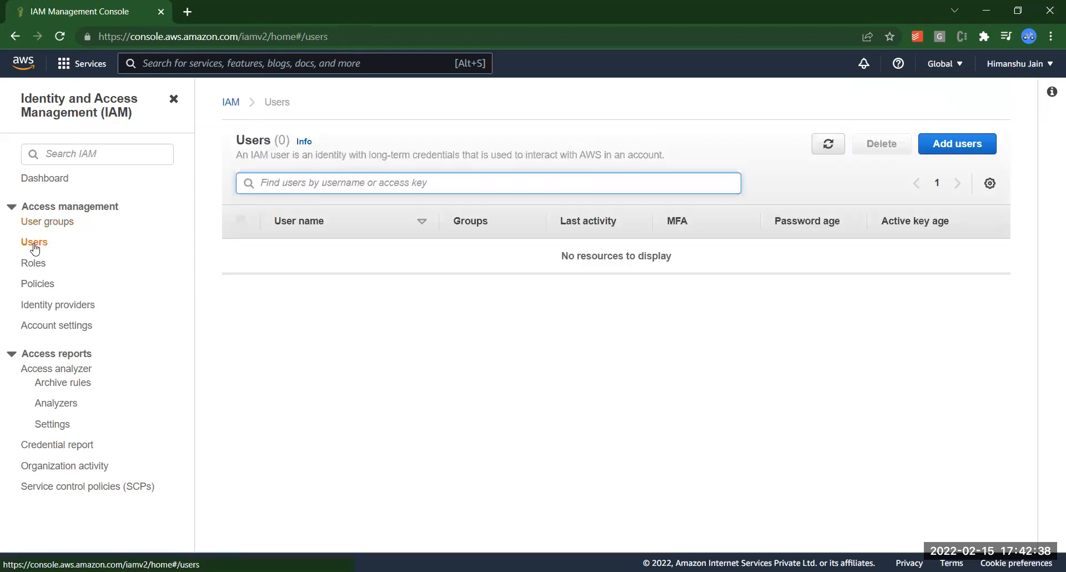
{"action": "left_click", "coordinate": [952, 149]}
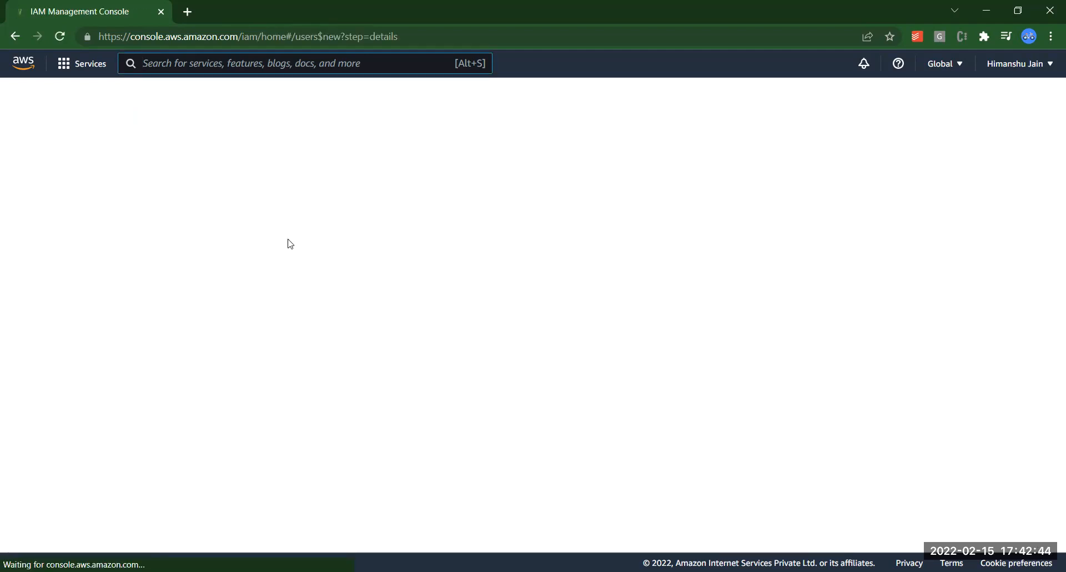
{"action": "left_click", "coordinate": [382, 200]}
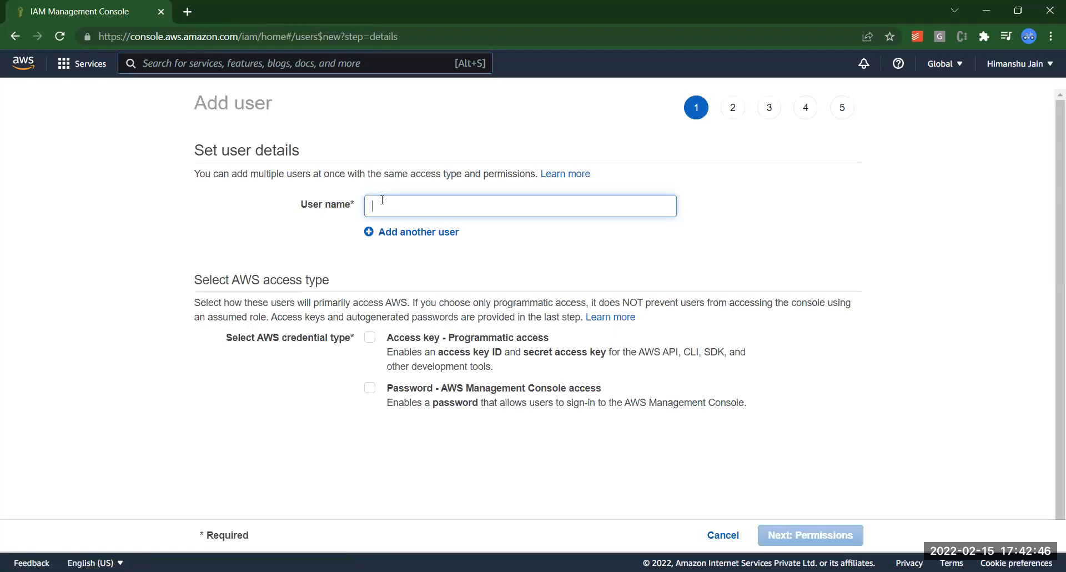
{"action": "type", "text": "Deveoper"}
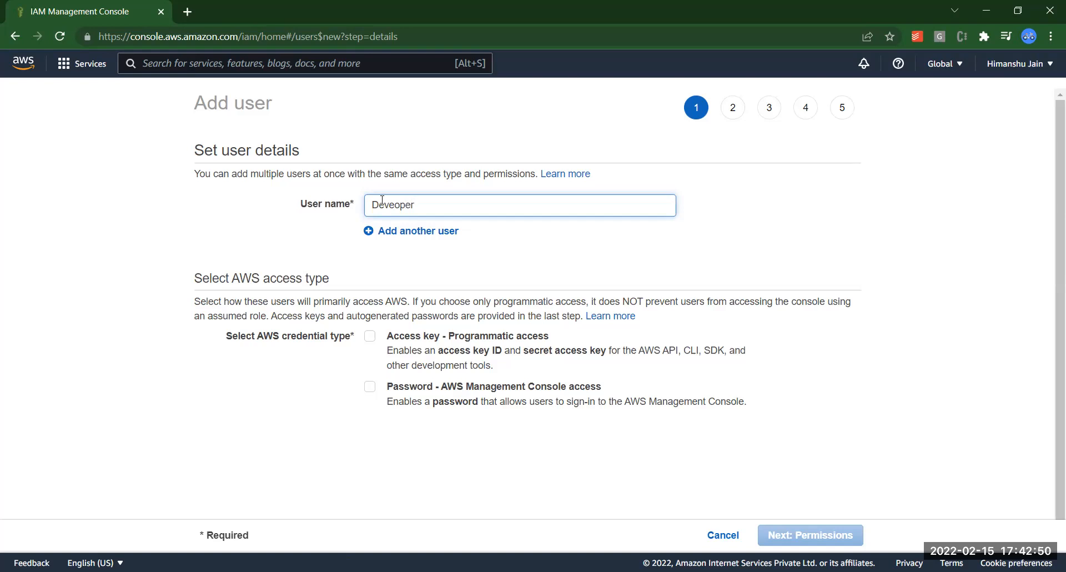
{"action": "key", "text": "BackSpace"}
{"action": "key", "text": "BackSpace"}
{"action": "type", "text": "oper"}
{"action": "left_click", "coordinate": [378, 281]}
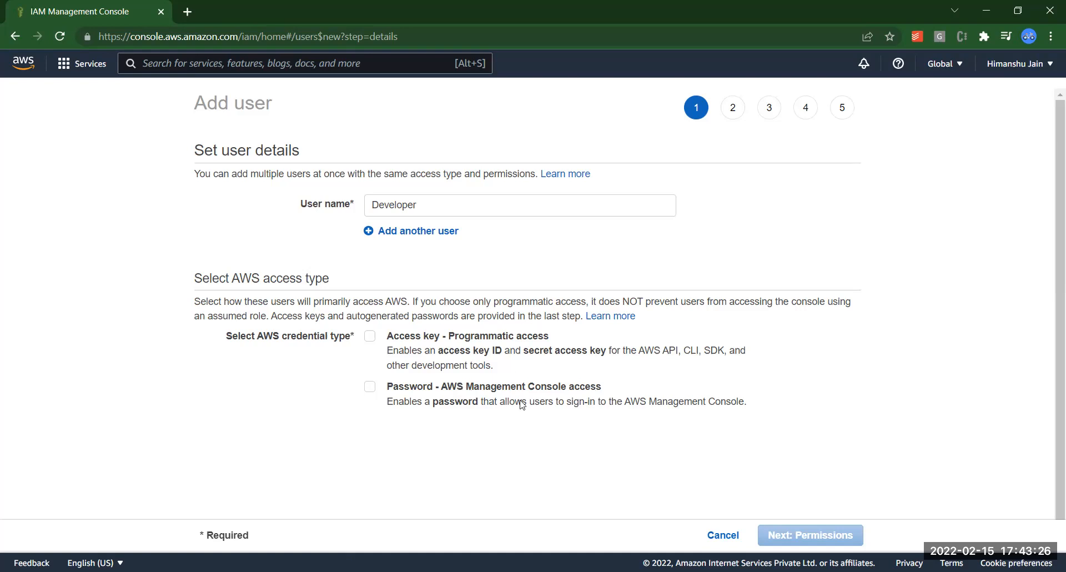
- Enable both AWS Management Console password access and programmatic access key credentials for the new user
{"action": "left_click", "coordinate": [369, 391]}
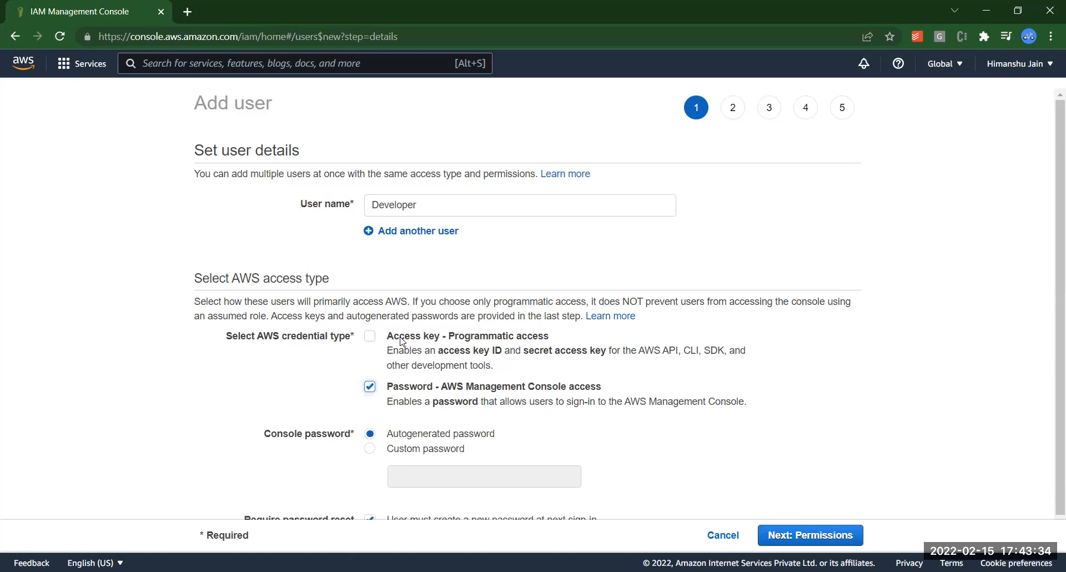
{"action": "left_click", "coordinate": [371, 336]}
{"action": "scroll", "coordinate": [1049, 261], "scroll_direction": "down", "scroll_amount": 1}
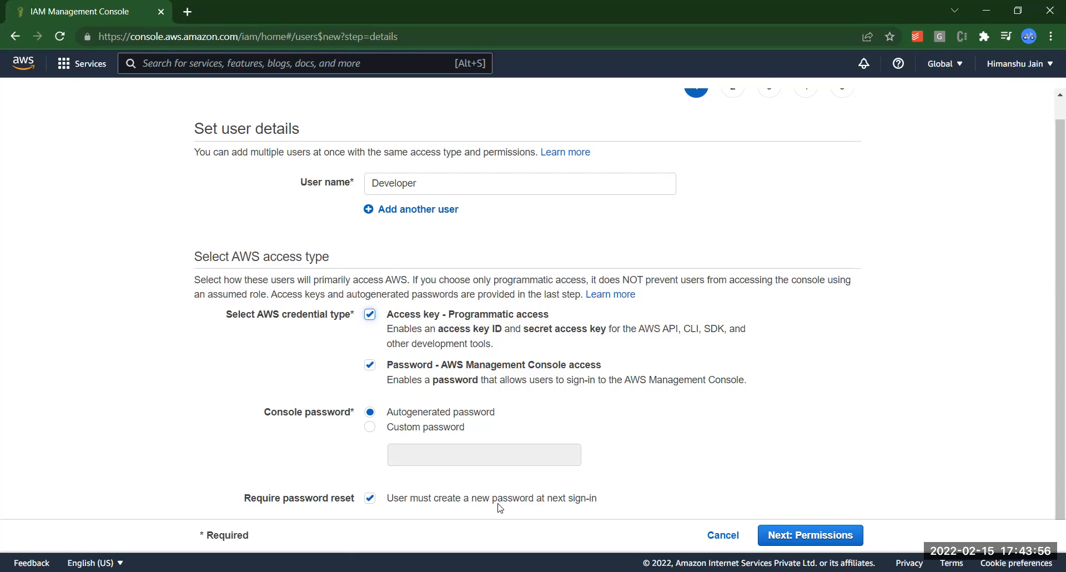
- Set a custom console password for the user, turn off the required password reset, and continue to permissions
{"action": "left_click", "coordinate": [370, 427]}
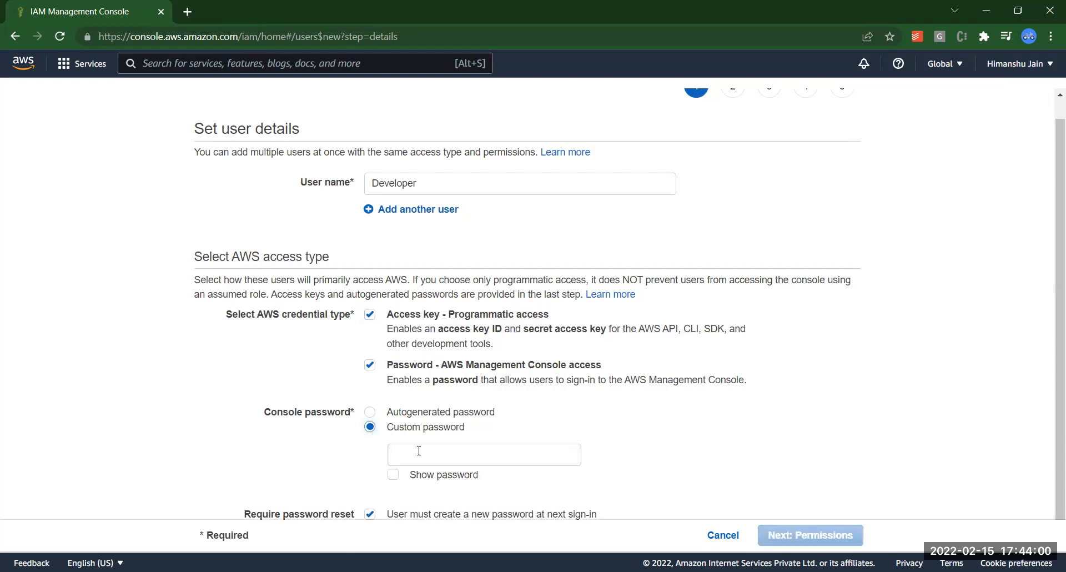
{"action": "left_click", "coordinate": [418, 451]}
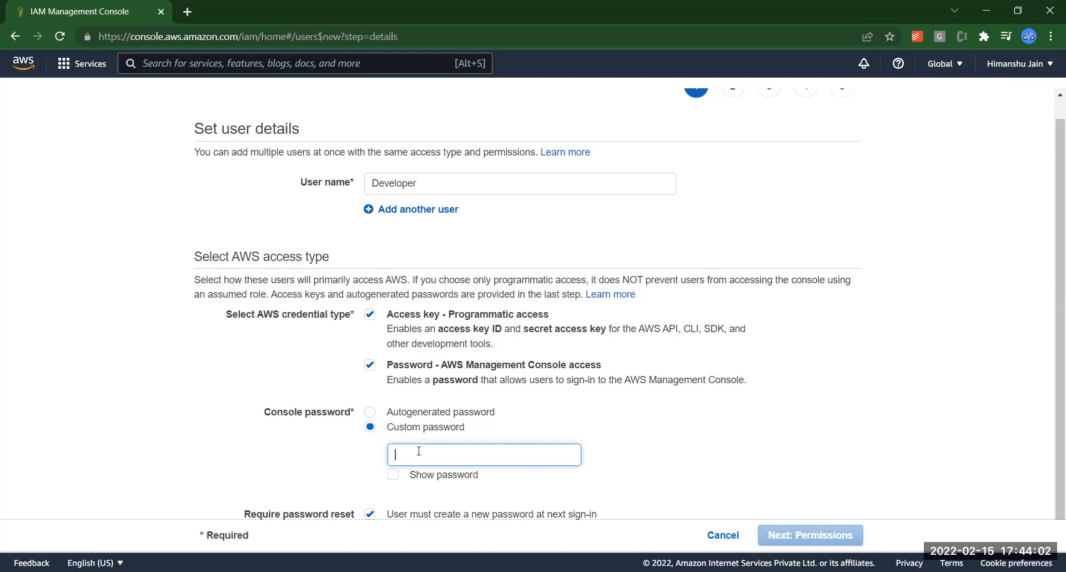
{"action": "type", "text": "•••••••"}
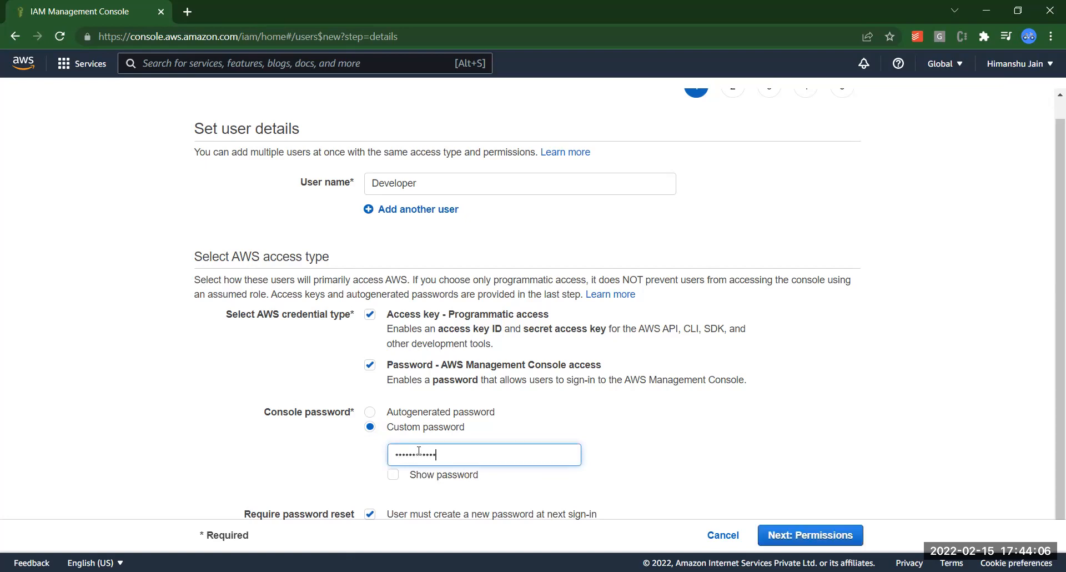
{"action": "left_click", "coordinate": [366, 482]}
{"action": "scroll", "coordinate": [366, 482], "scroll_direction": "down", "scroll_amount": 1}
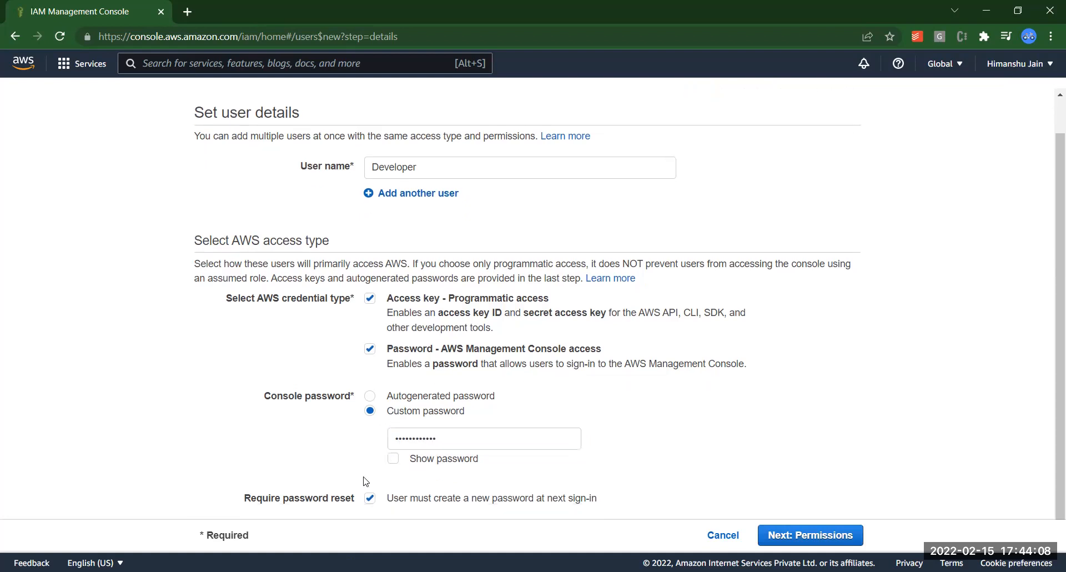
{"action": "left_click", "coordinate": [370, 499]}
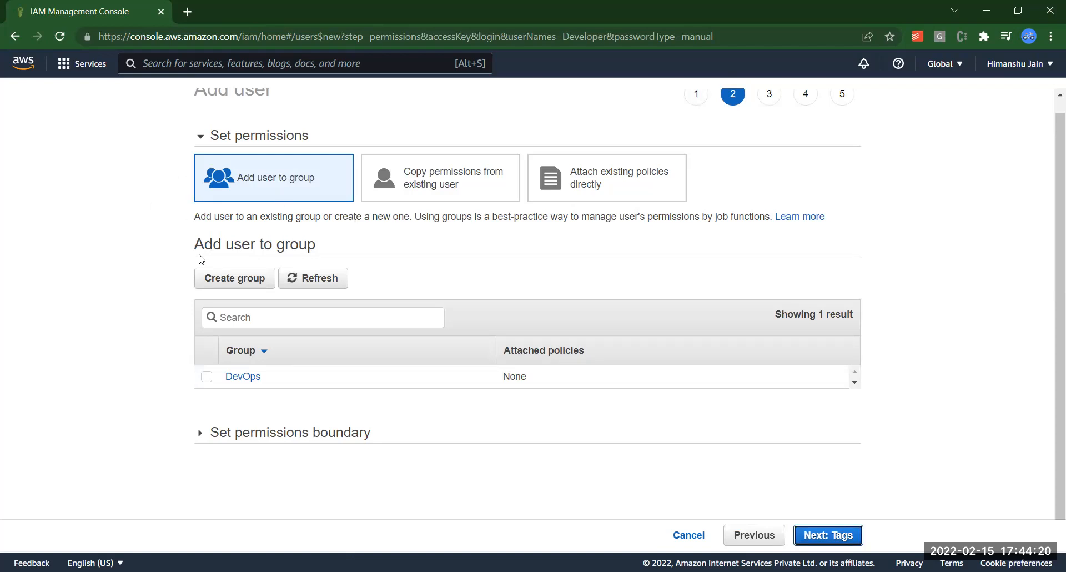
- Switch the permission type to attaching existing policies directly, filter by "admin", and select the AdministratorAccess policy
{"action": "left_click", "coordinate": [203, 378]}
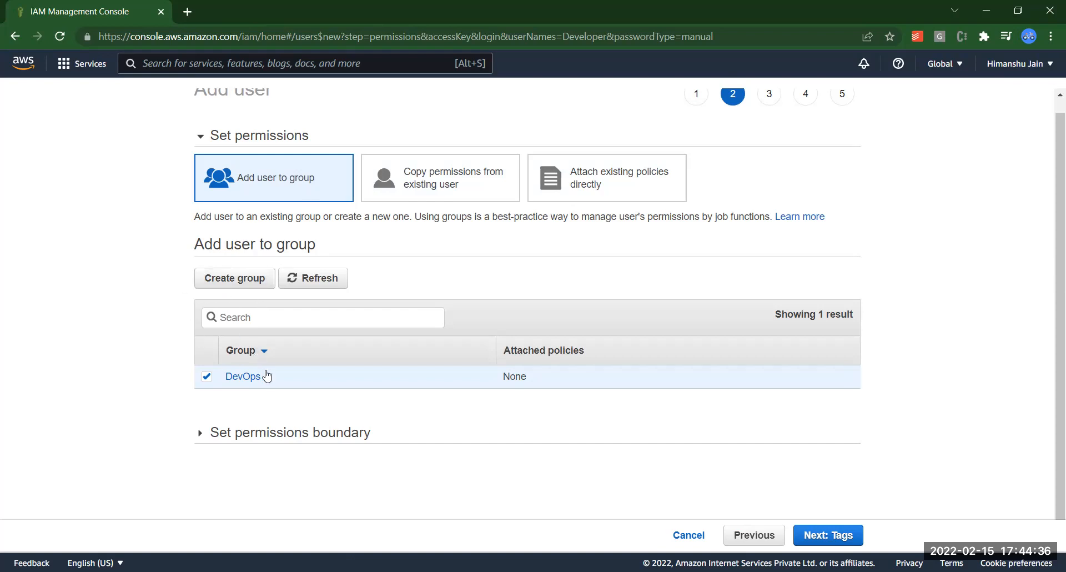
{"action": "left_click", "coordinate": [573, 178]}
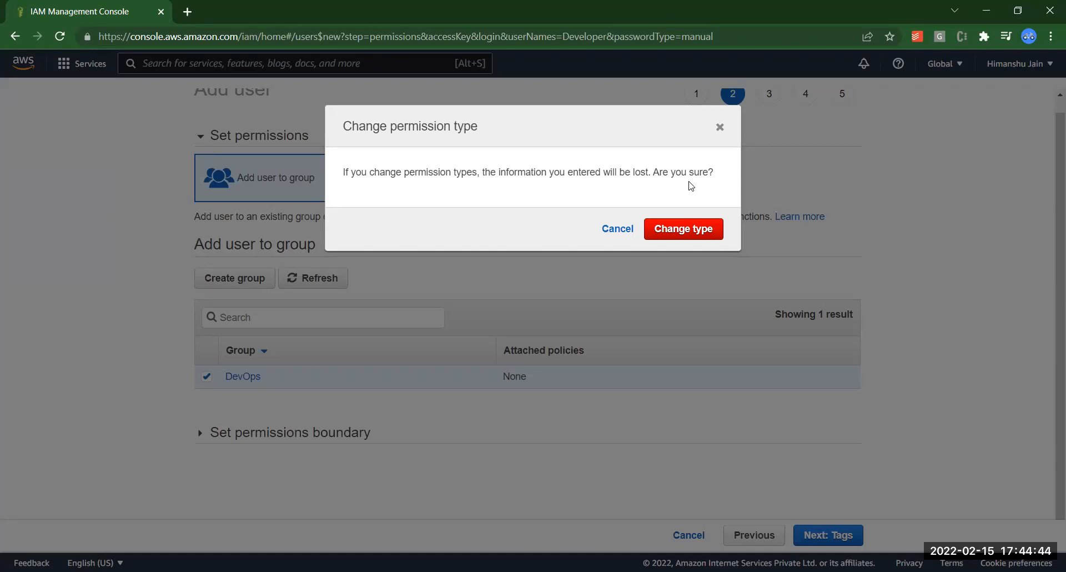
{"action": "left_click", "coordinate": [678, 230]}
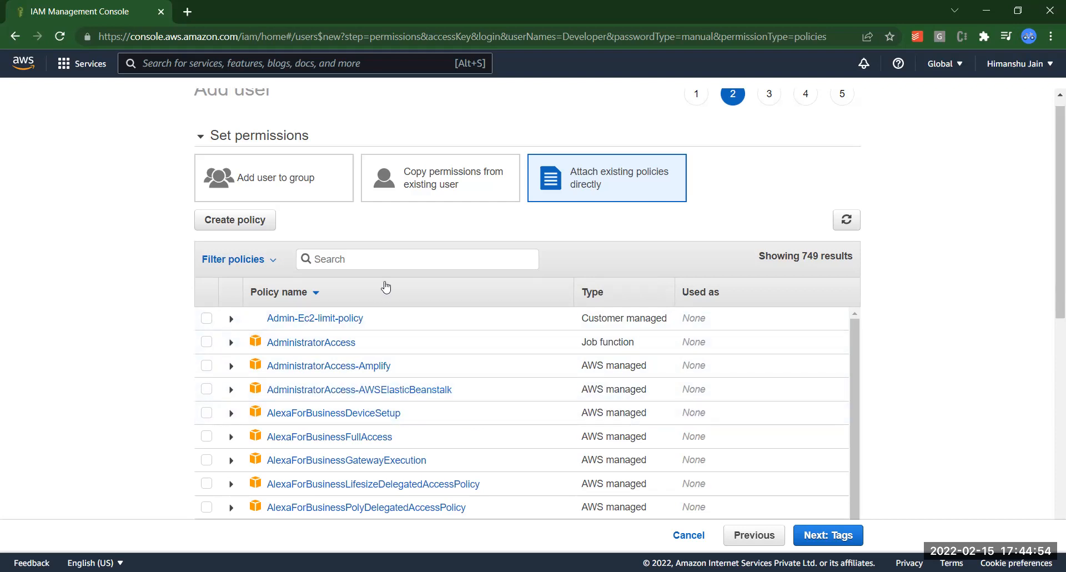
{"action": "type", "text": "admins"}
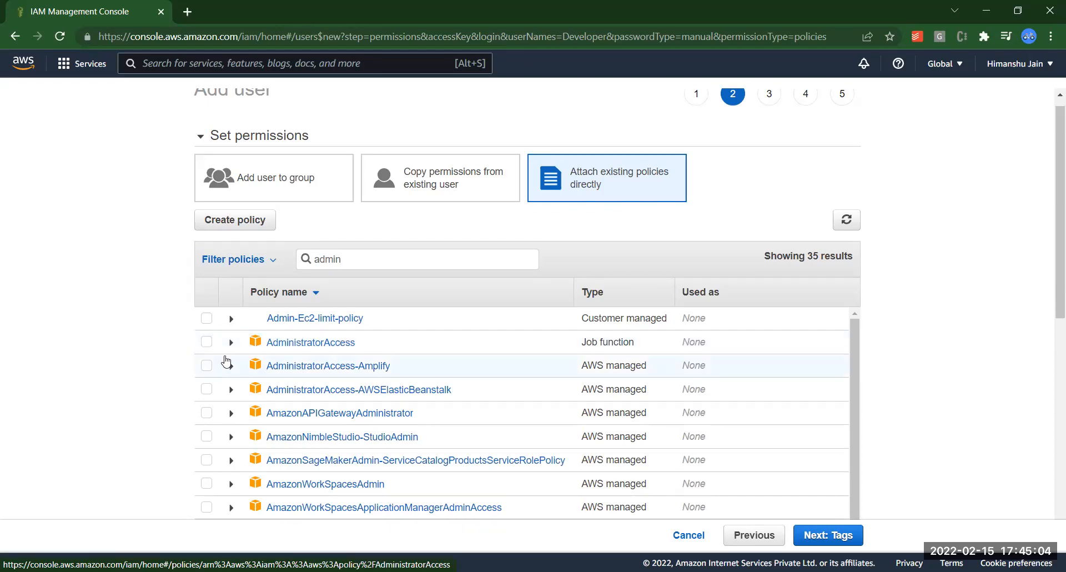
{"action": "left_click", "coordinate": [206, 343]}
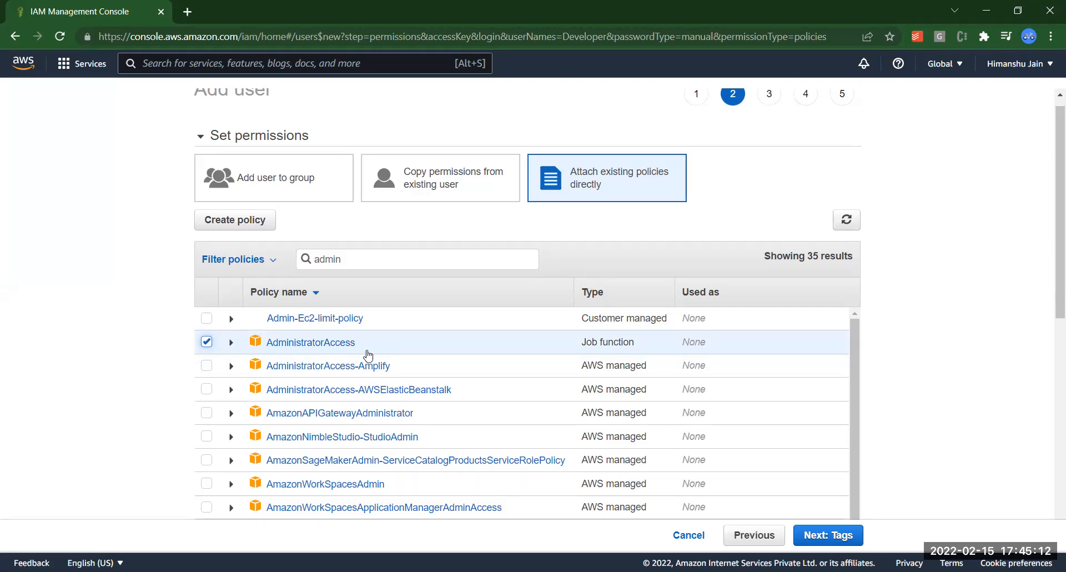
- Skip the tags, create the Developer user from the review page, and close the wizard
{"action": "left_click", "coordinate": [822, 533]}
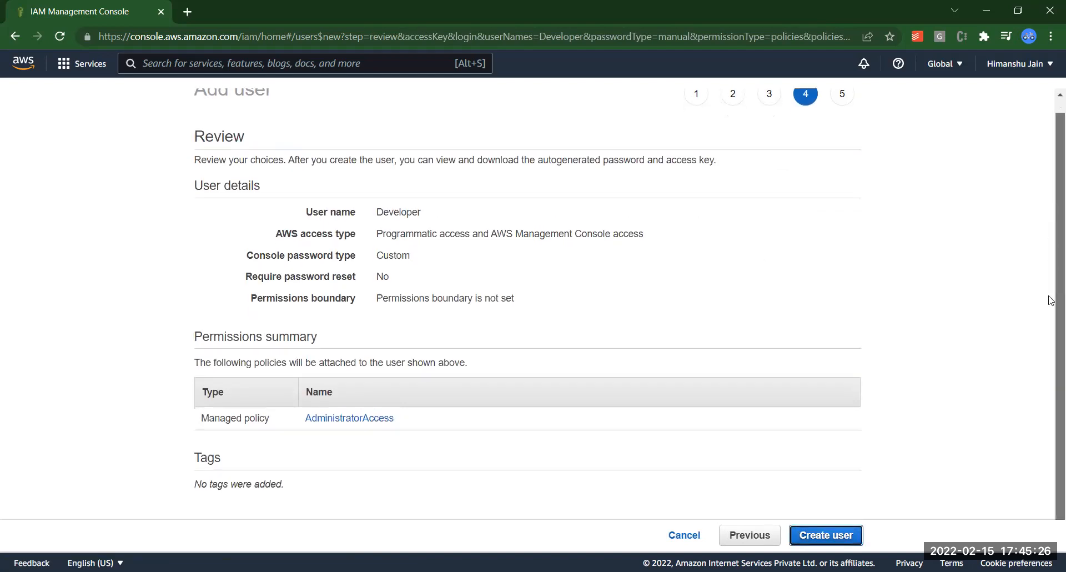
{"action": "key", "text": "Return"}
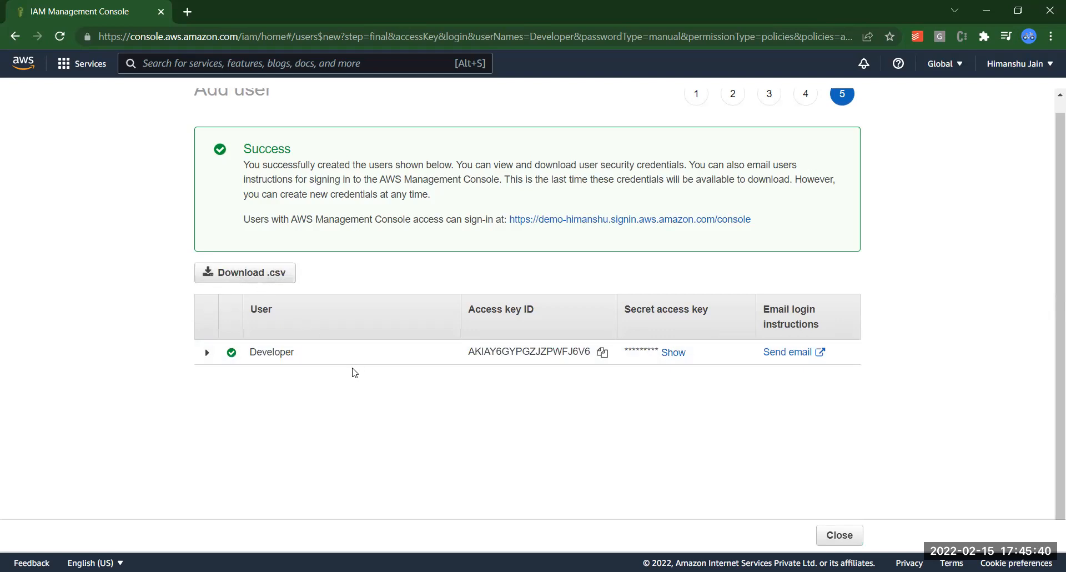
{"action": "left_click", "coordinate": [839, 535]}
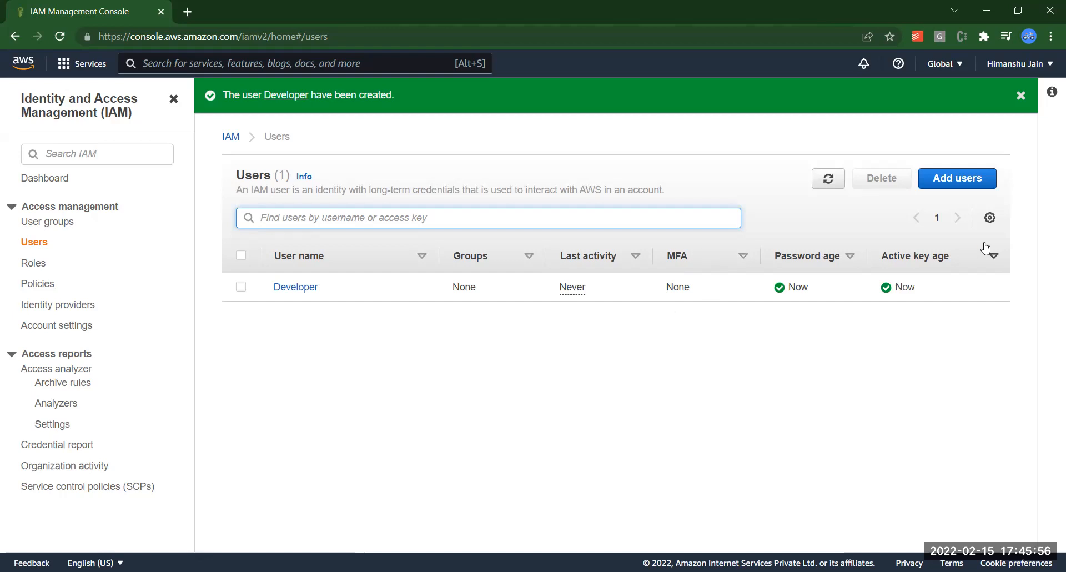
- Add the Developer user to the DevOps group and return to the users list
{"action": "left_click", "coordinate": [296, 287]}
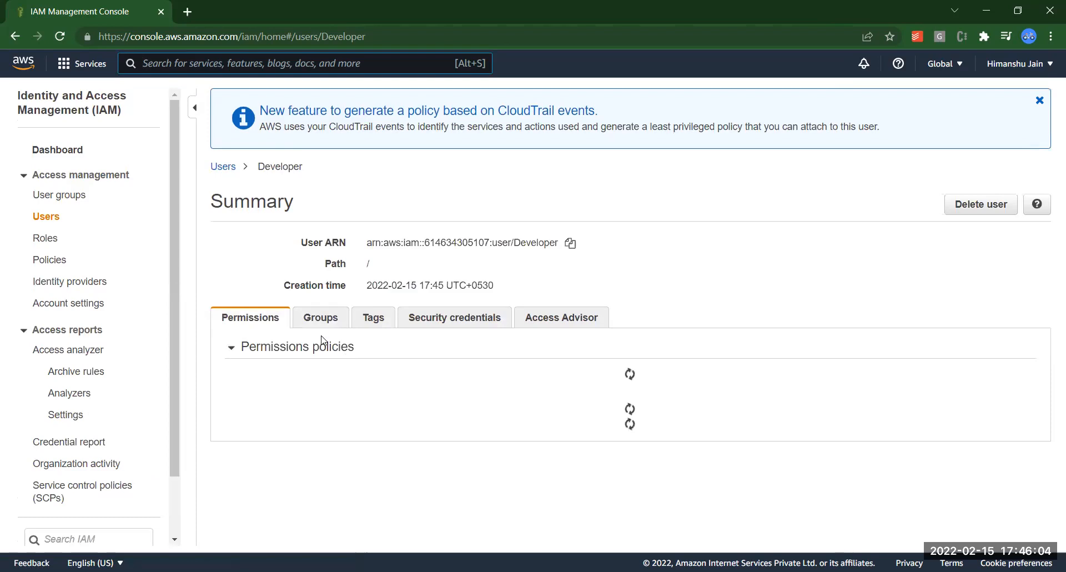
{"action": "left_click", "coordinate": [322, 328]}
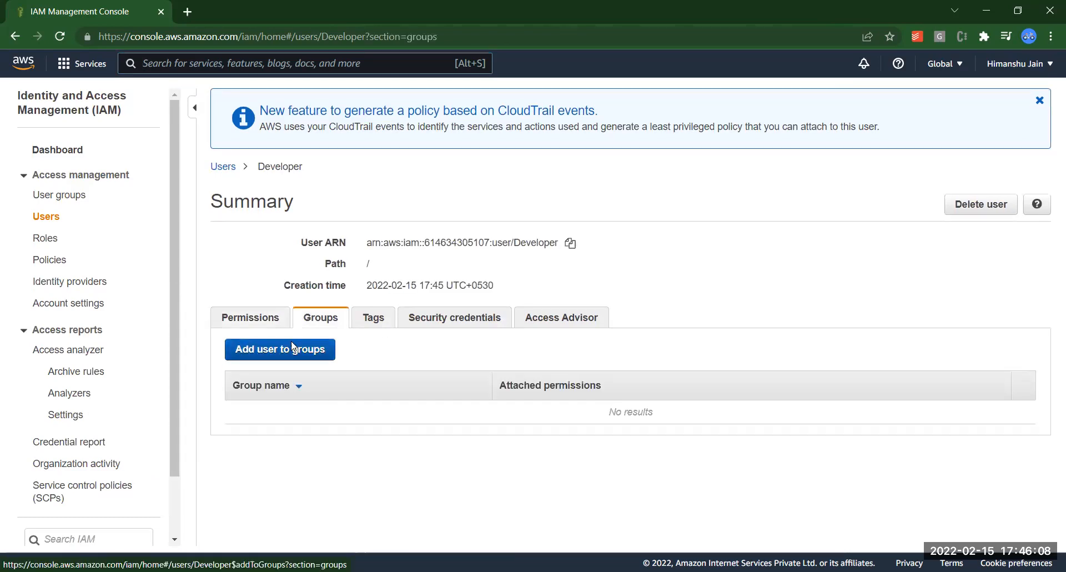
{"action": "left_click", "coordinate": [293, 348]}
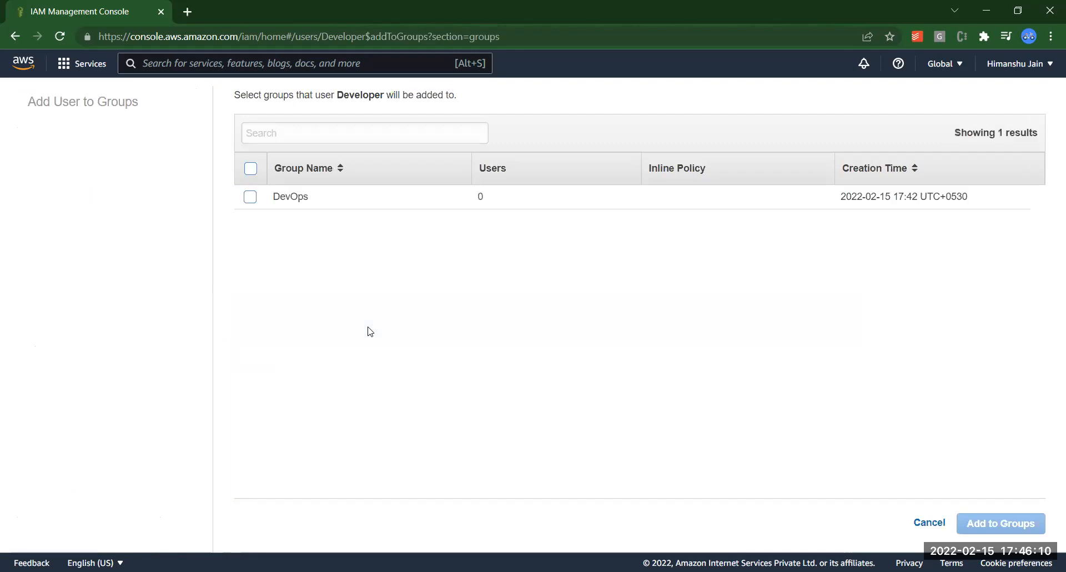
{"action": "left_click", "coordinate": [250, 197]}
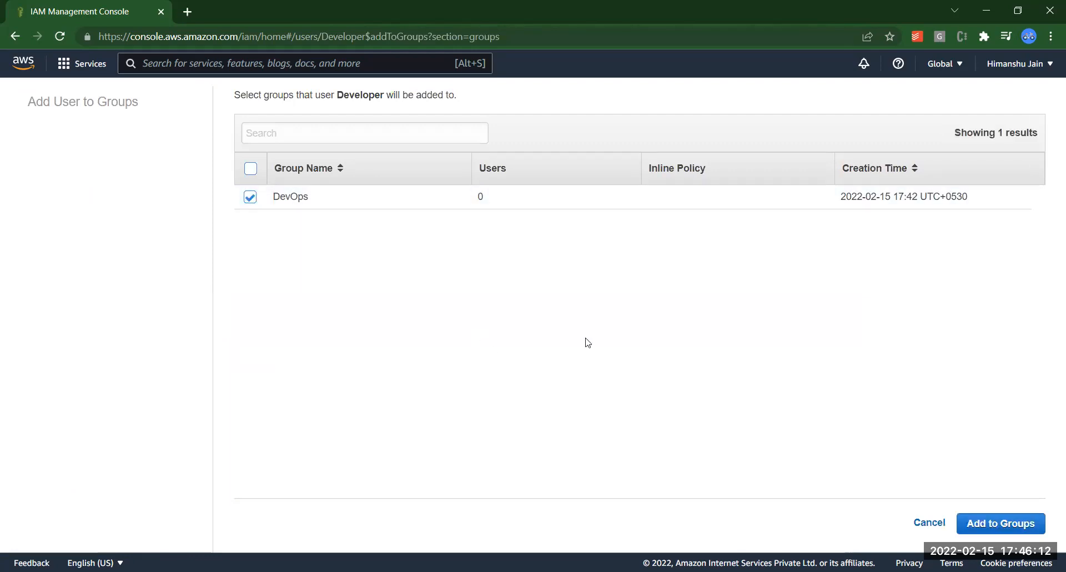
{"action": "left_click", "coordinate": [986, 520]}
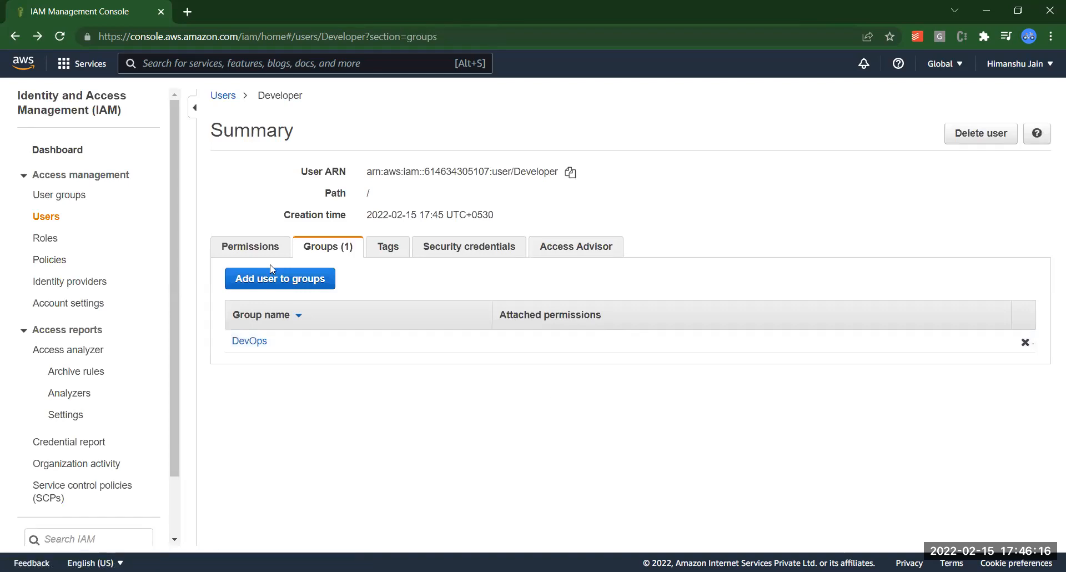
{"action": "left_click", "coordinate": [48, 217]}
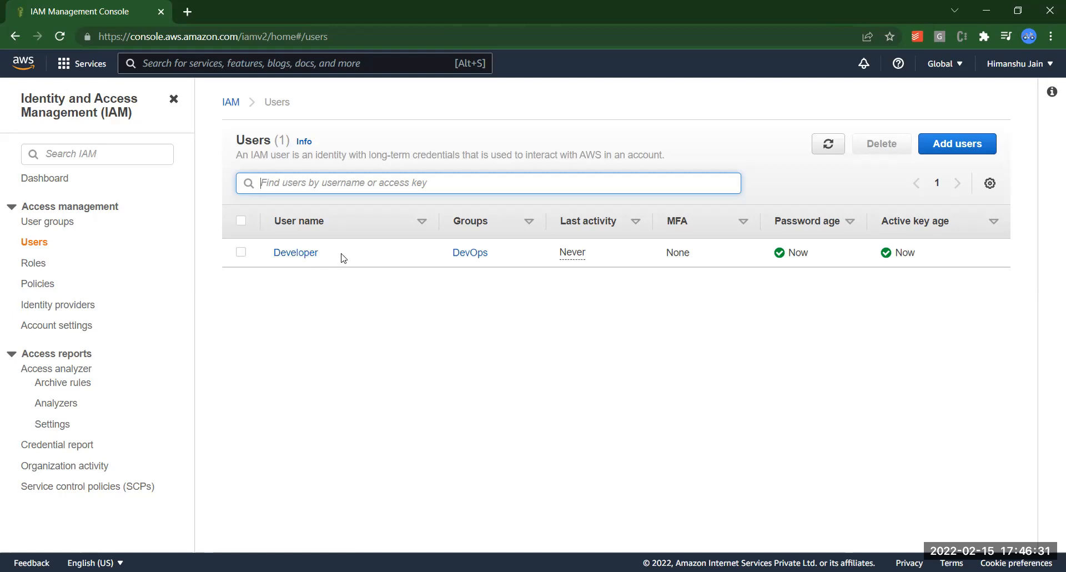
- Sign out of the current AWS account and open the console sign-in page
{"action": "left_click", "coordinate": [1052, 69]}
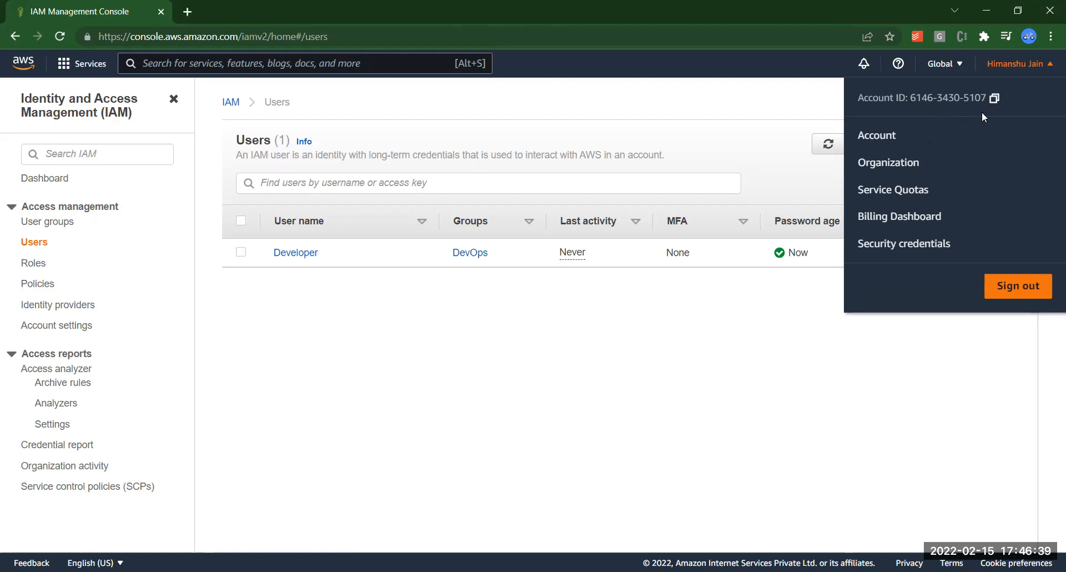
{"action": "left_click", "coordinate": [1006, 287]}
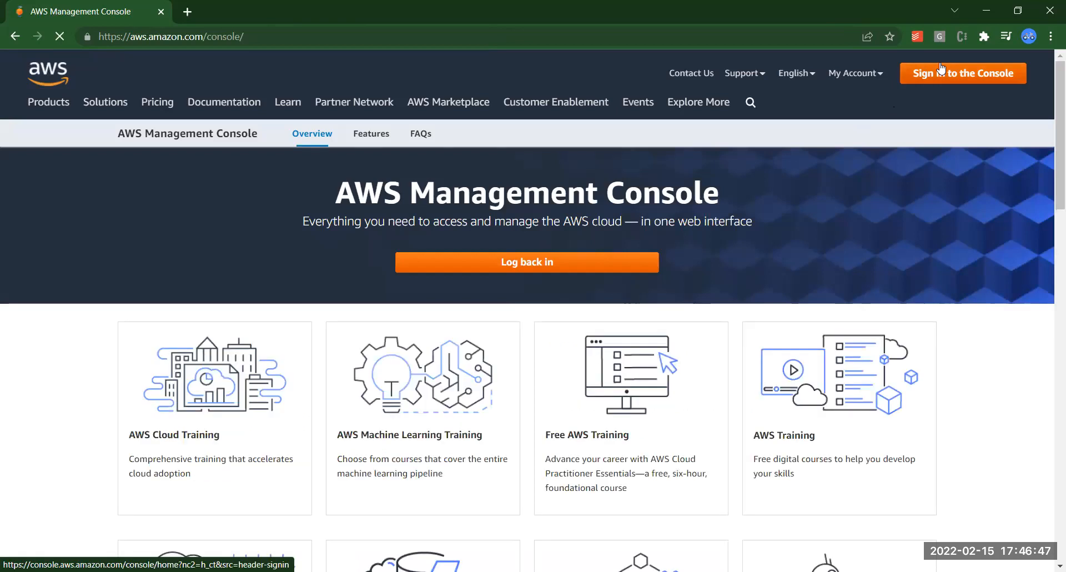
{"action": "left_click", "coordinate": [941, 69]}
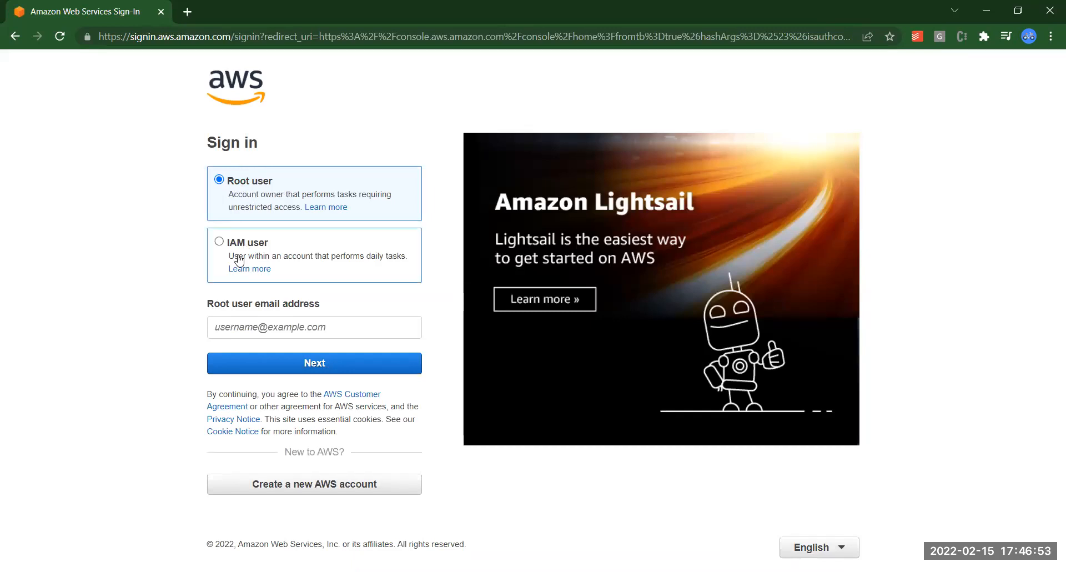
- Choose IAM user sign-in, paste the account ID, and continue to the credentials form
{"action": "left_click", "coordinate": [233, 249]}
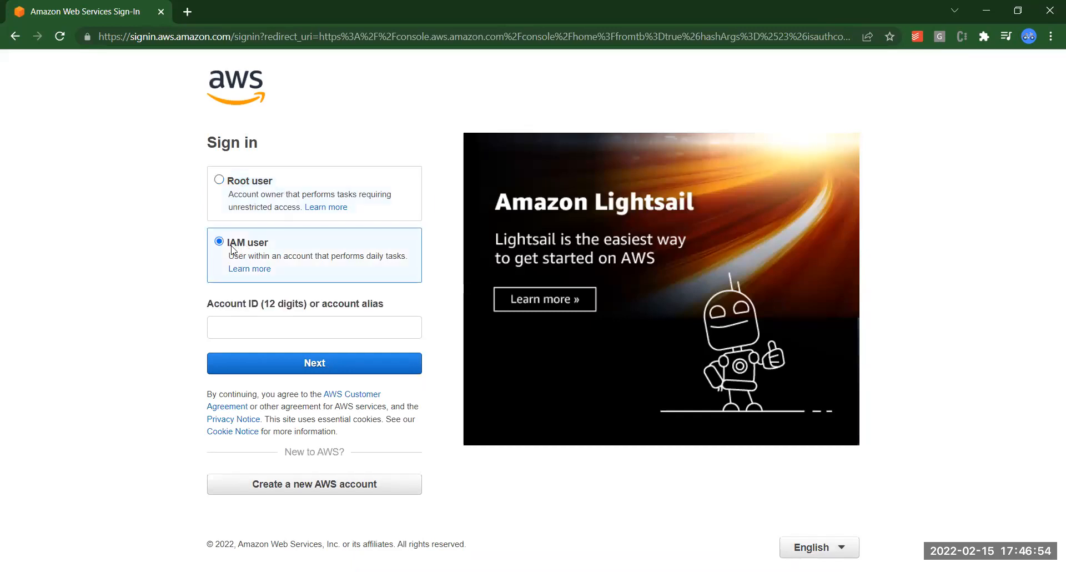
{"action": "left_click", "coordinate": [233, 328]}
{"action": "key", "text": "ctrl+v"}
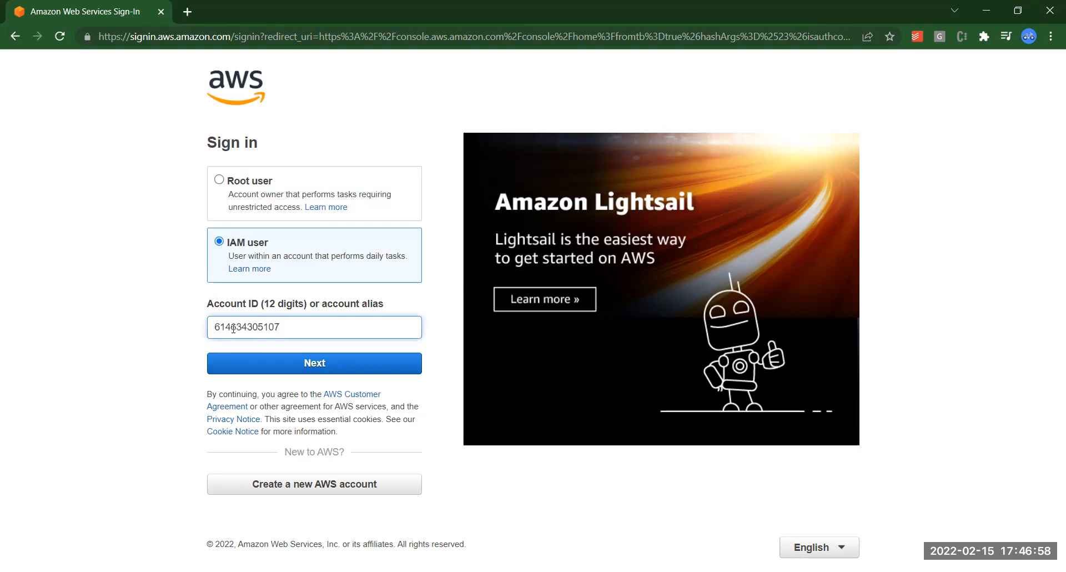
{"action": "left_click", "coordinate": [272, 364]}
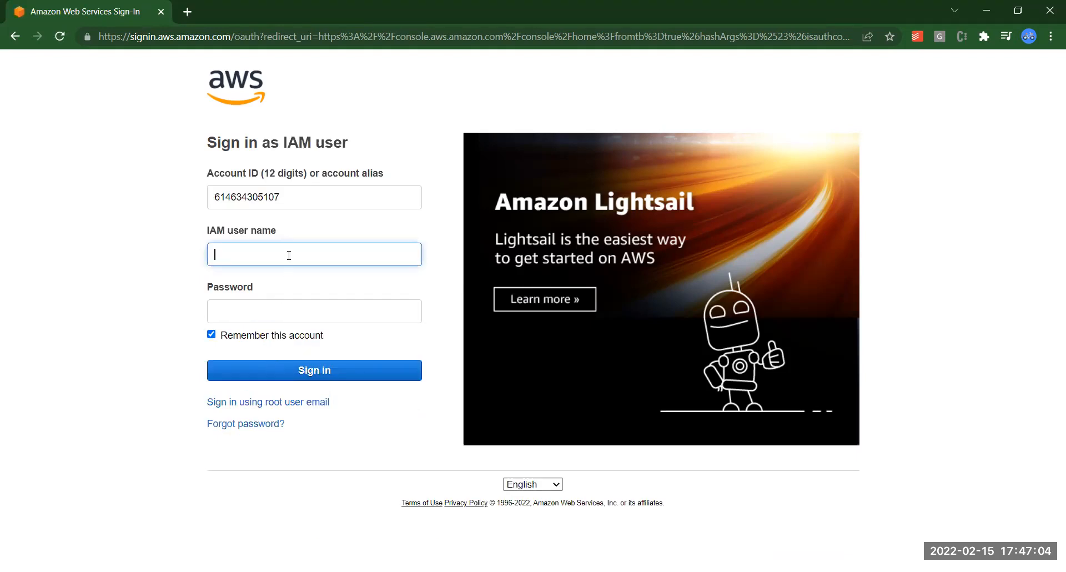
- Sign in as the IAM user Developer with the account password and dismiss the new Console Home offer
{"action": "type", "text": "Developer"}
{"action": "left_click", "coordinate": [251, 311]}
{"action": "type", "text": "•••••••••••"}
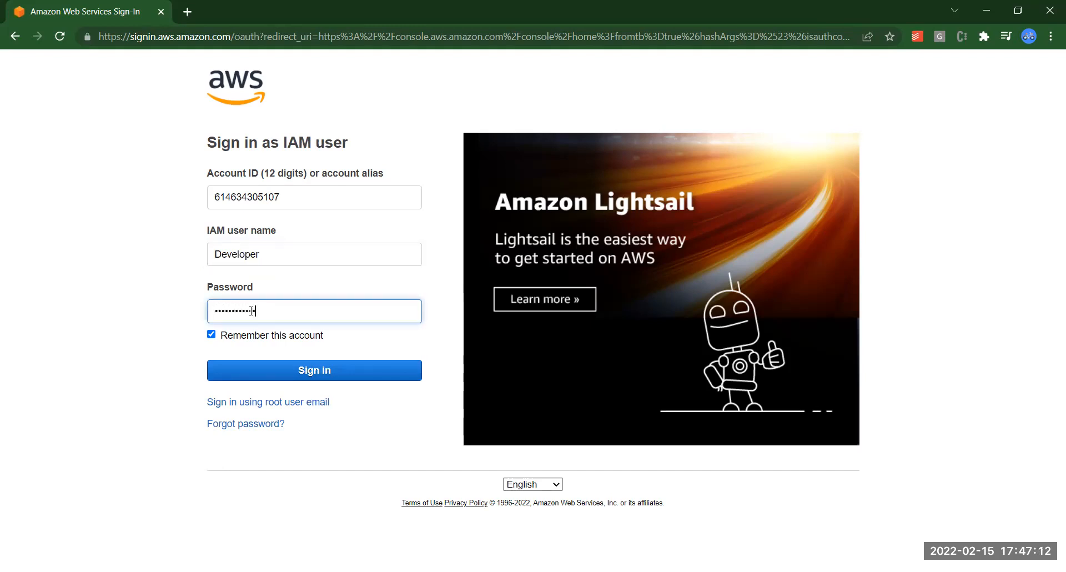
{"action": "left_click", "coordinate": [260, 370]}
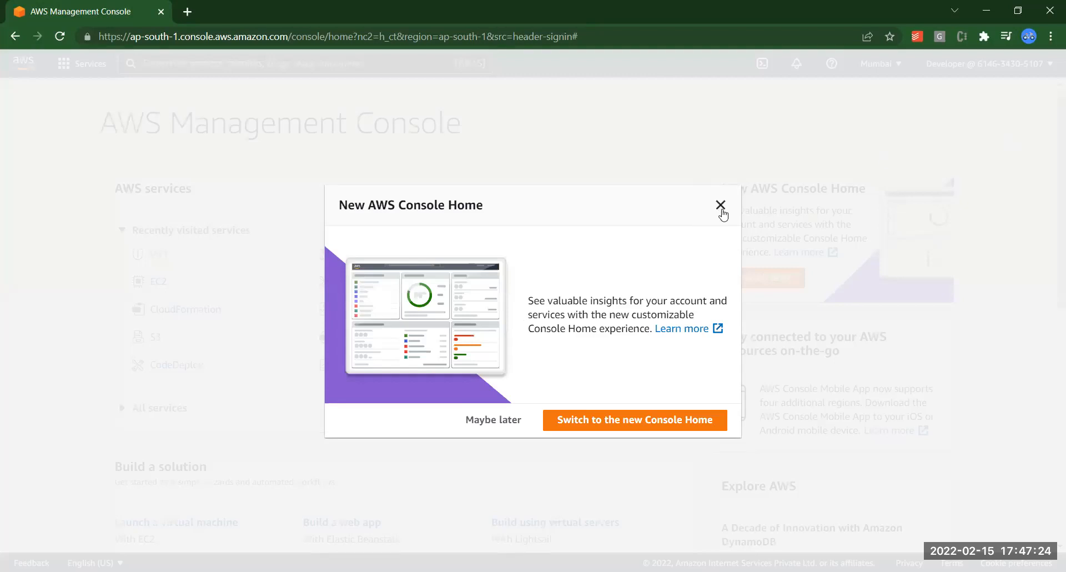
{"action": "left_click", "coordinate": [720, 205]}
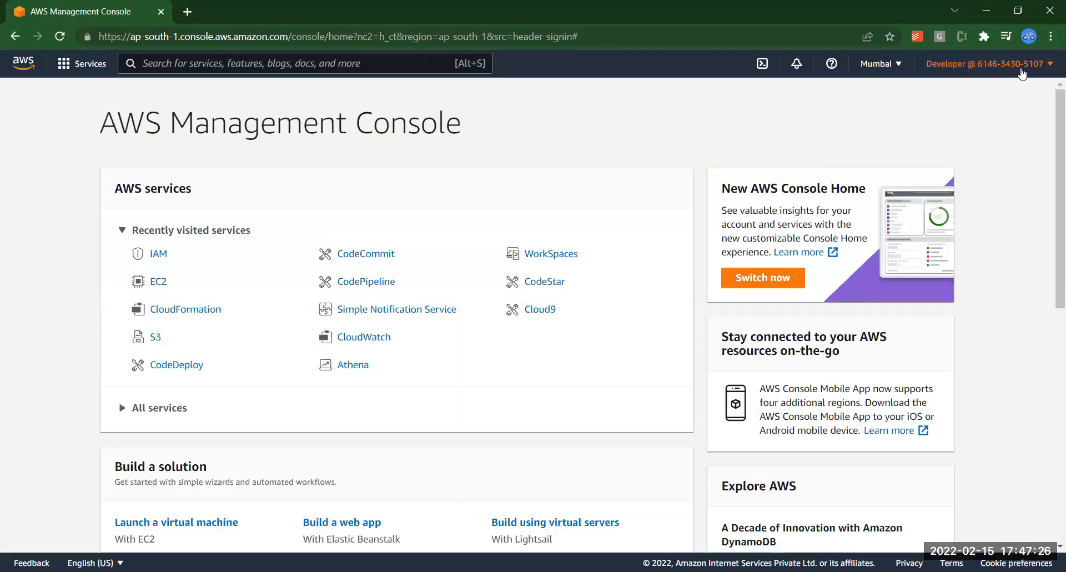
- Check the signed-in IAM user's account details and test whether this user can access the Billing Dashboard
{"action": "left_click", "coordinate": [1046, 69]}
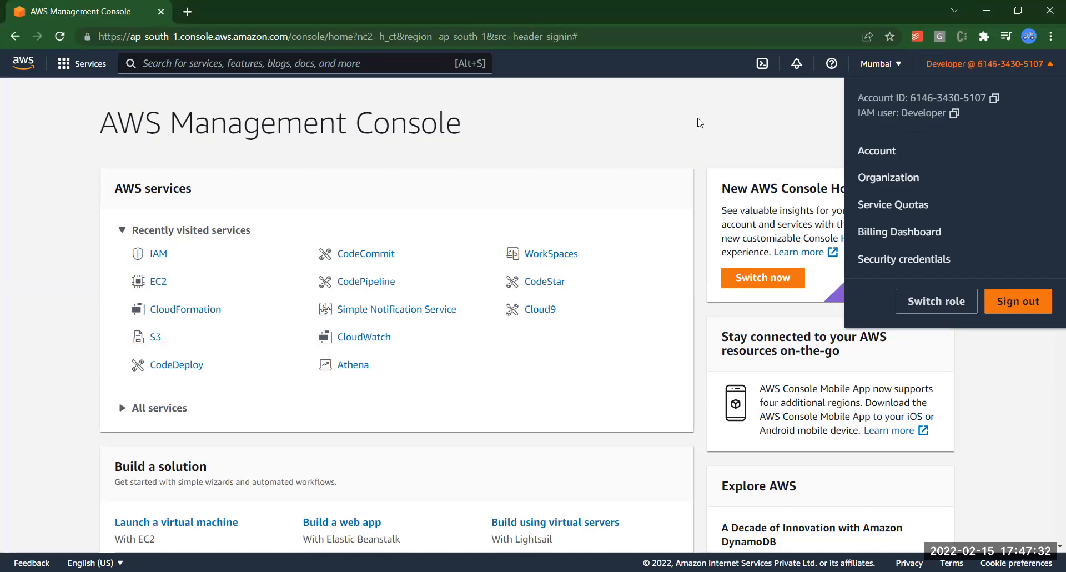
{"action": "left_click", "coordinate": [684, 122]}
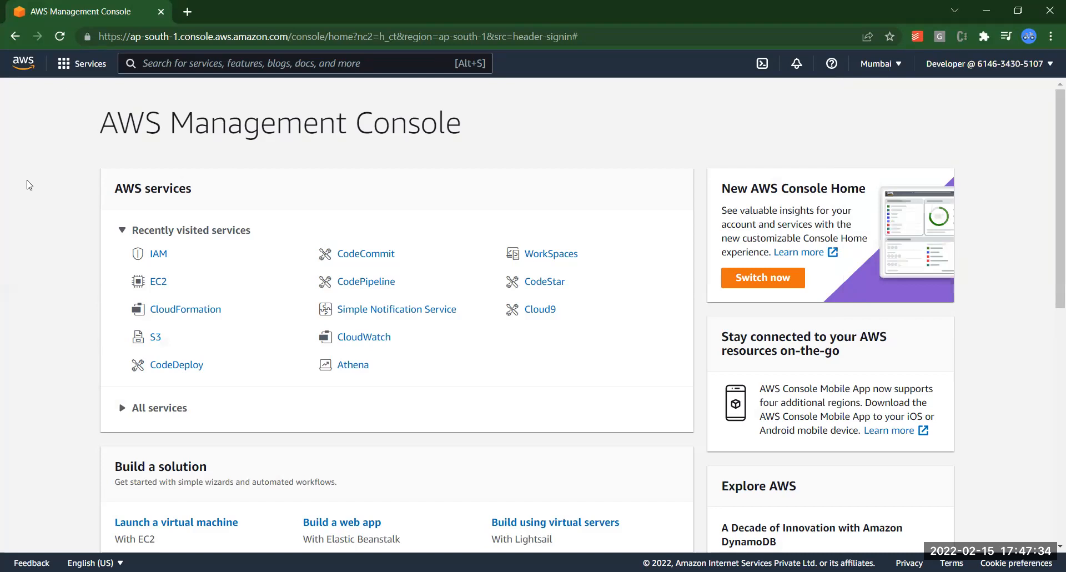
{"action": "left_click", "coordinate": [158, 254]}
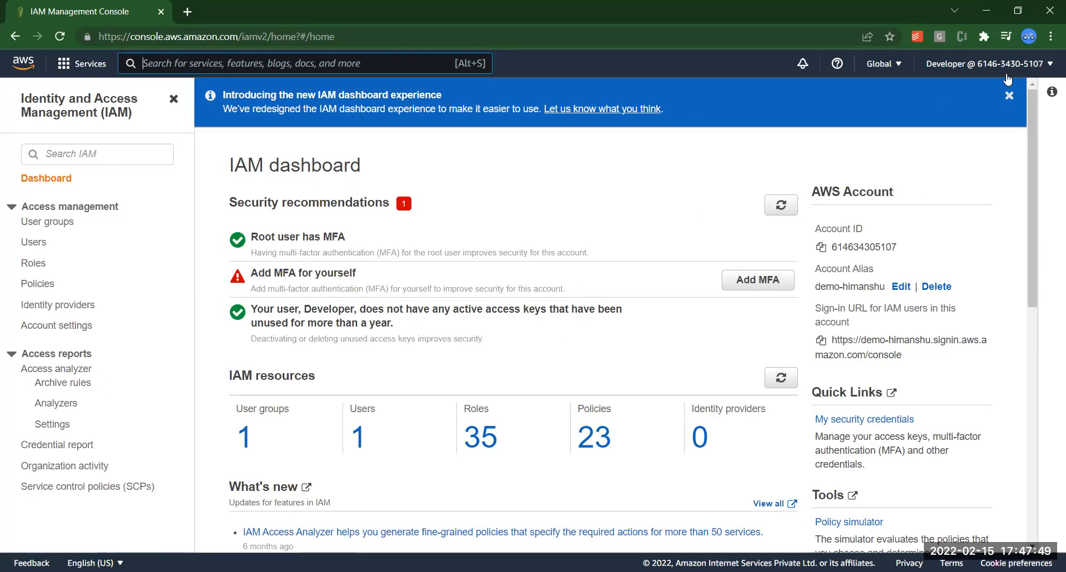
{"action": "left_click", "coordinate": [1050, 65]}
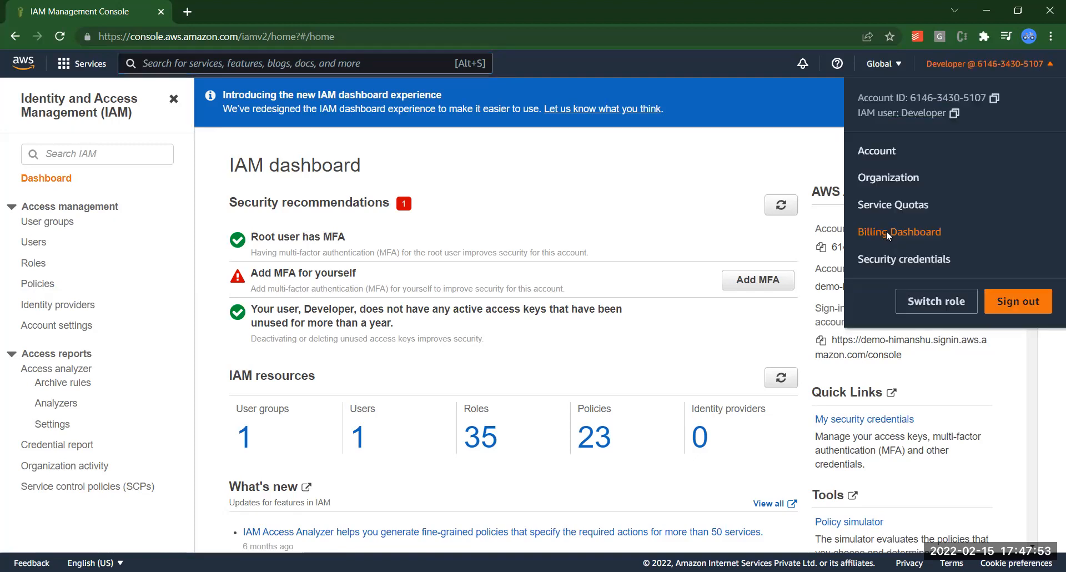
{"action": "left_click", "coordinate": [887, 235]}
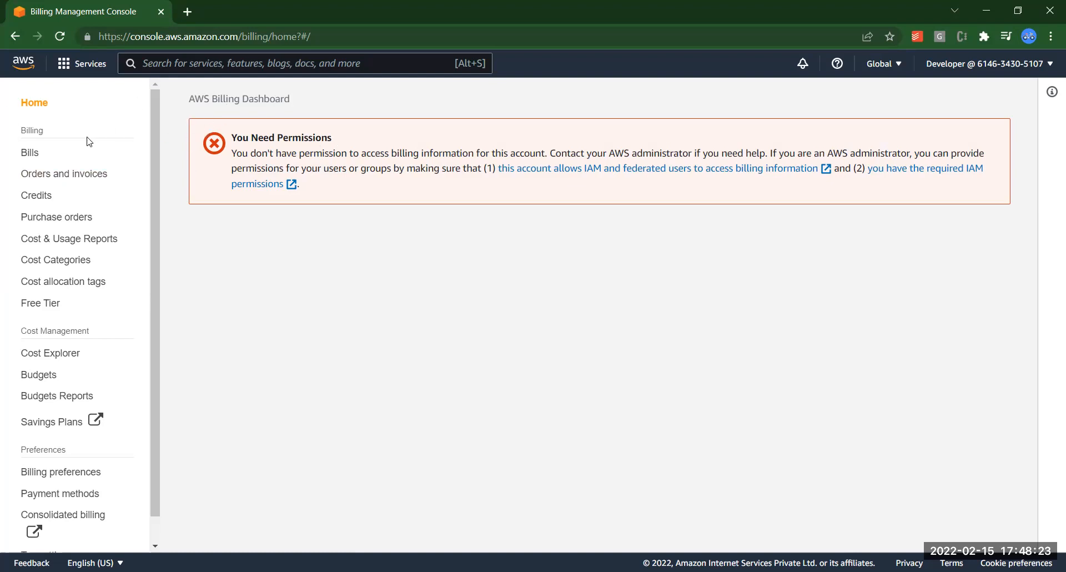
- Search the services for IAM and open its list of roles
{"action": "type", "text": "IAM"}
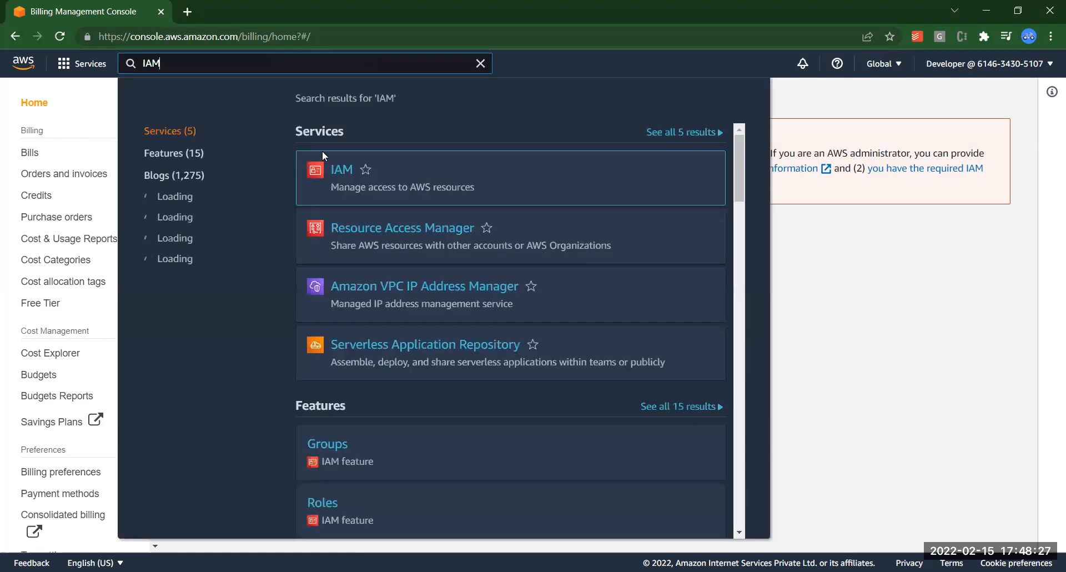
{"action": "left_click", "coordinate": [342, 170]}
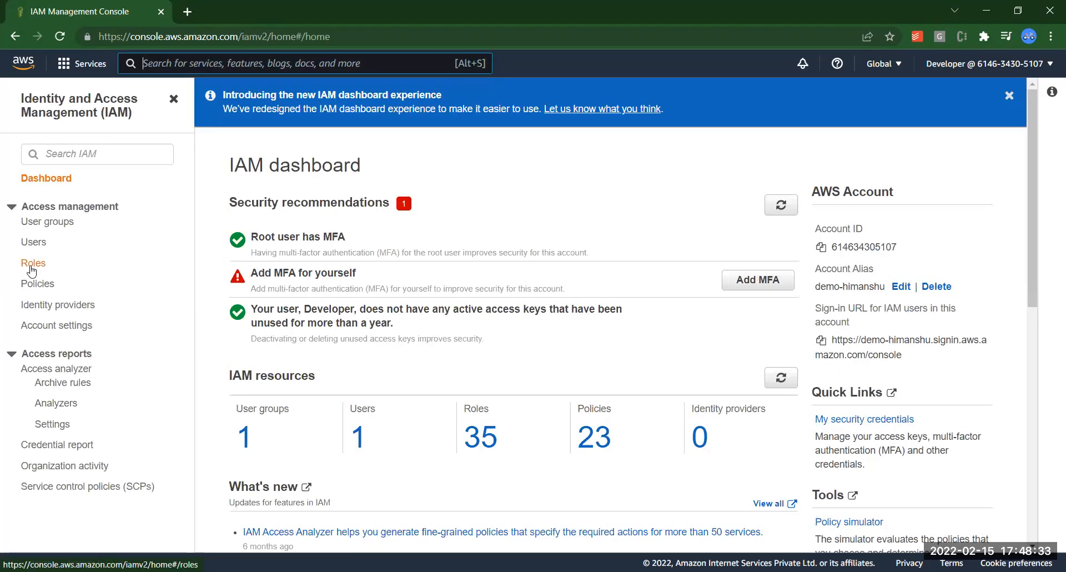
{"action": "left_click", "coordinate": [32, 269]}
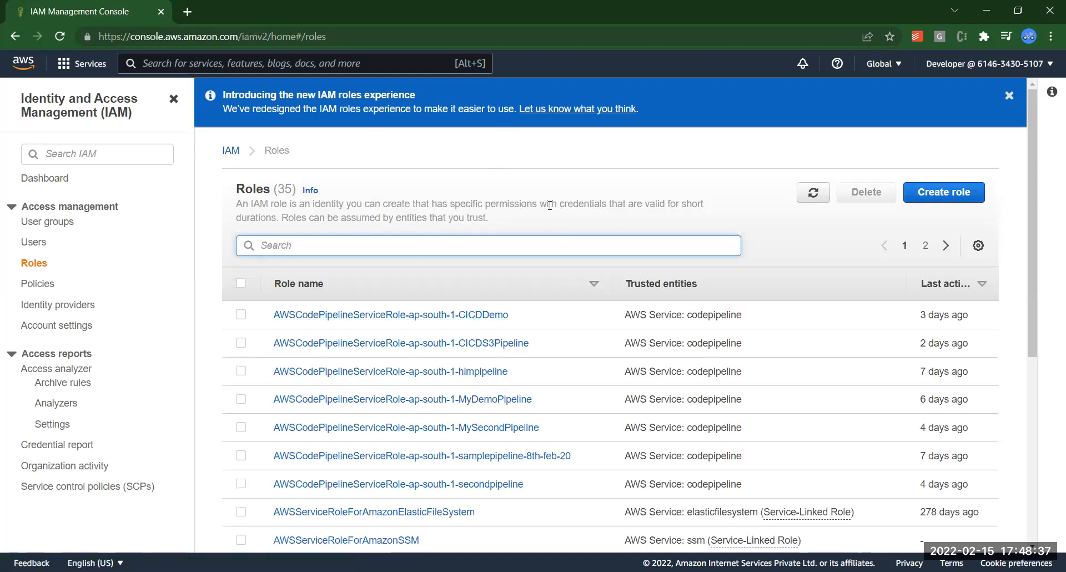
- Start a new role with AWS service as trusted entity and EC2 as use case, and continue to permissions
{"action": "left_click", "coordinate": [939, 198]}
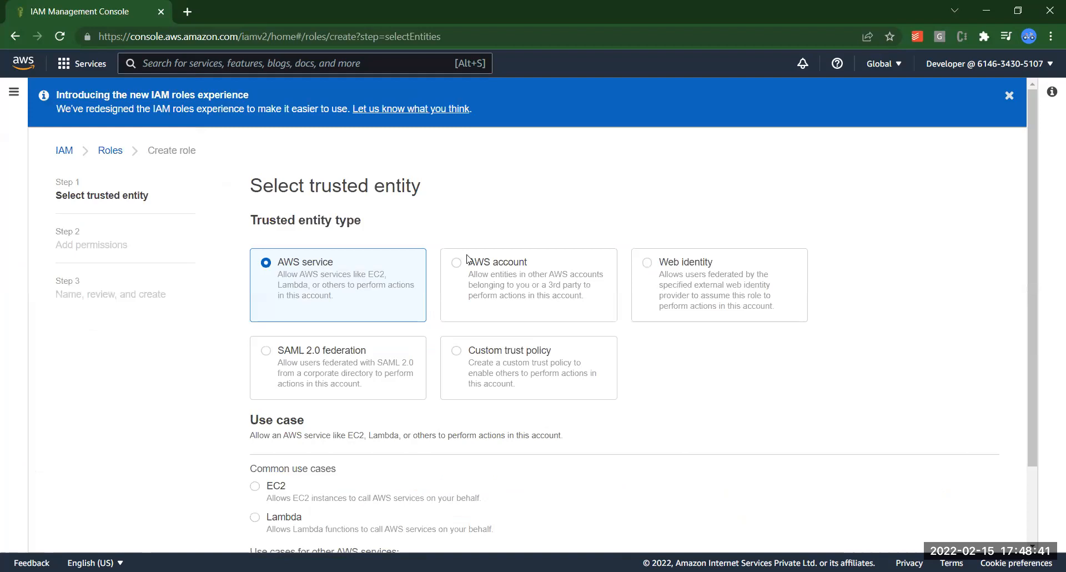
{"action": "scroll", "coordinate": [1031, 223], "scroll_direction": "down", "scroll_amount": 2}
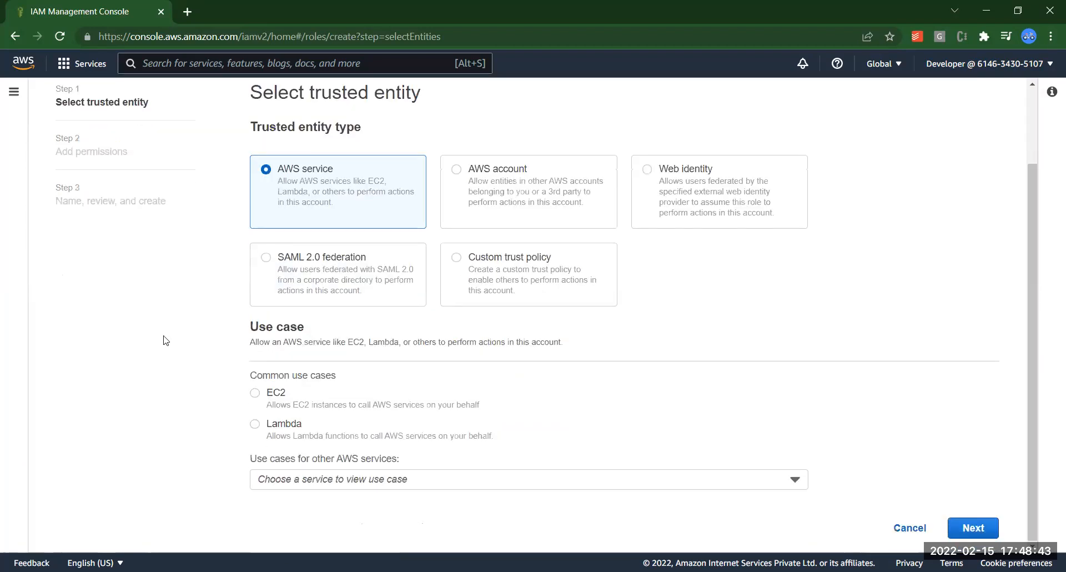
{"action": "left_click", "coordinate": [256, 393]}
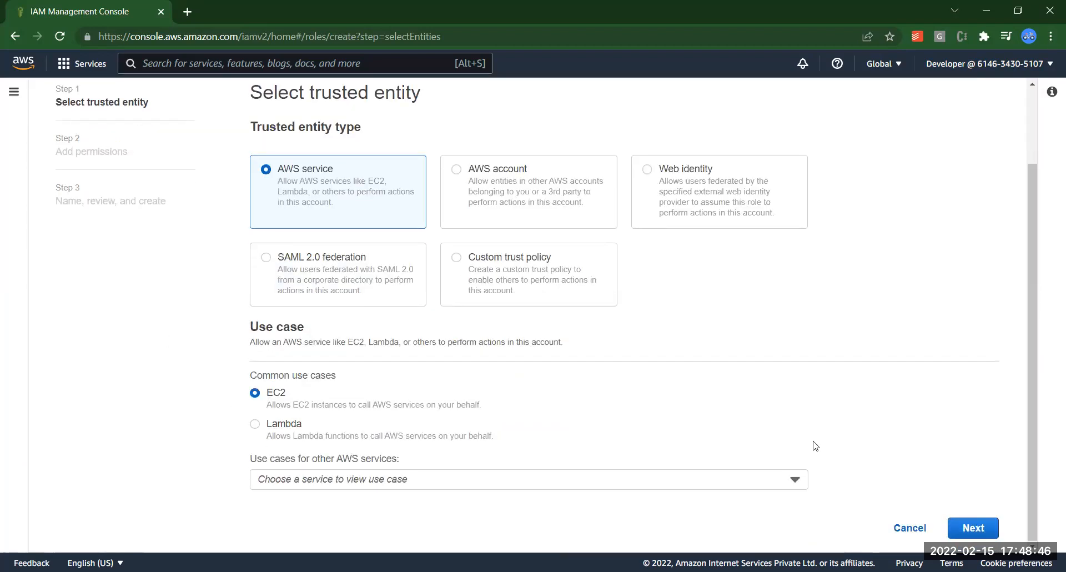
{"action": "left_click", "coordinate": [992, 535]}
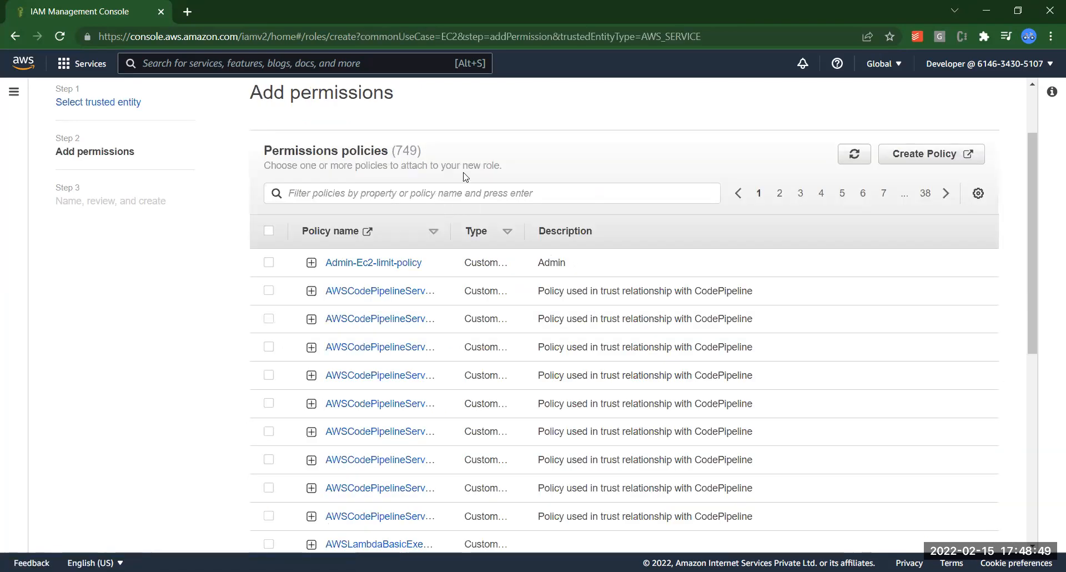
- Filter the policies by "Codedeploy", select AmazonEC2RoleforAWSCodeDeploy for the role, and continue to the review page
{"action": "left_click", "coordinate": [460, 198]}
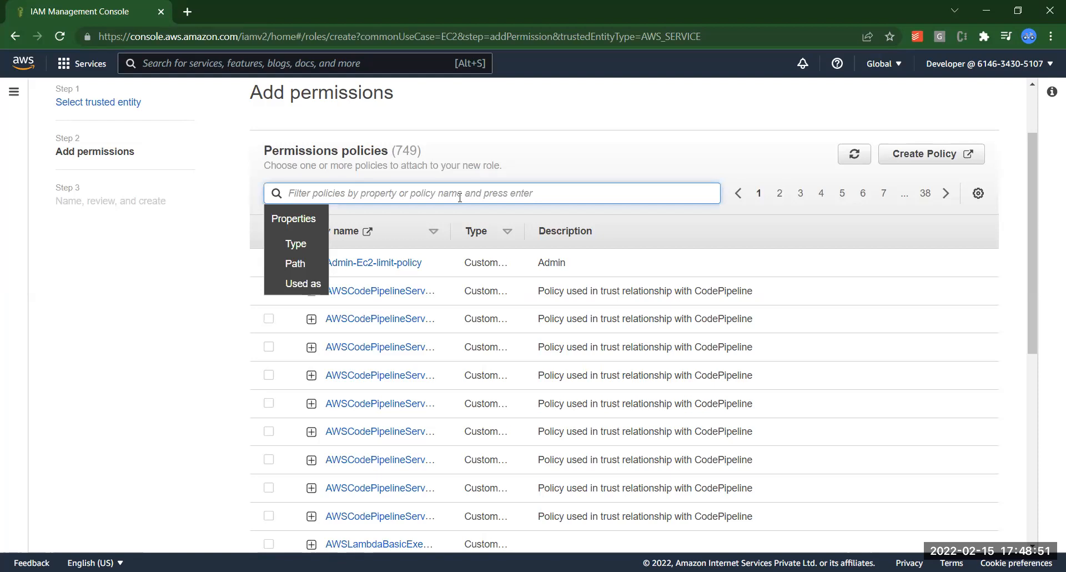
{"action": "type", "text": "Codedeploy"}
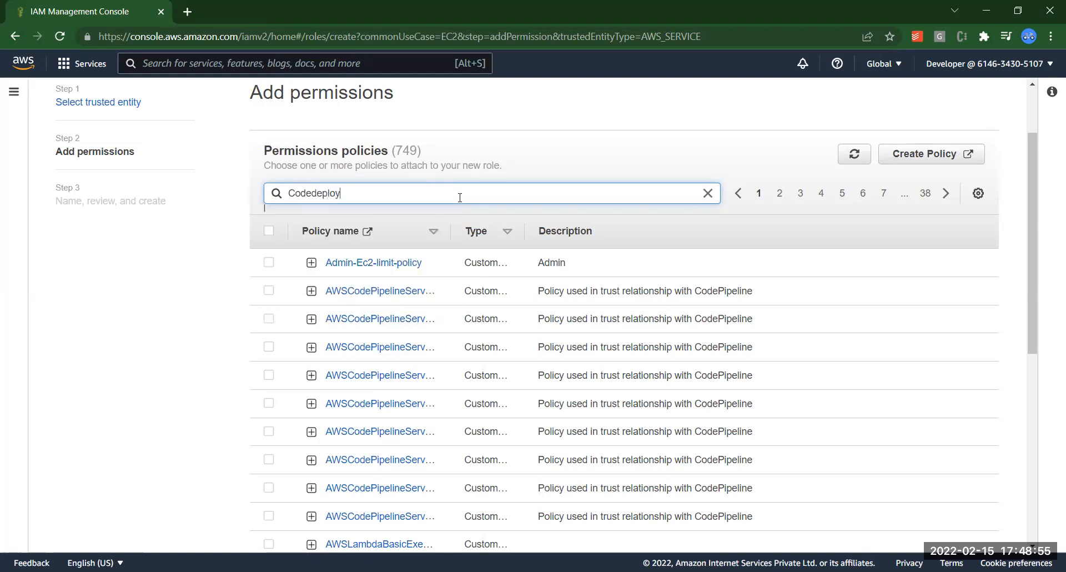
{"action": "key", "text": "Return"}
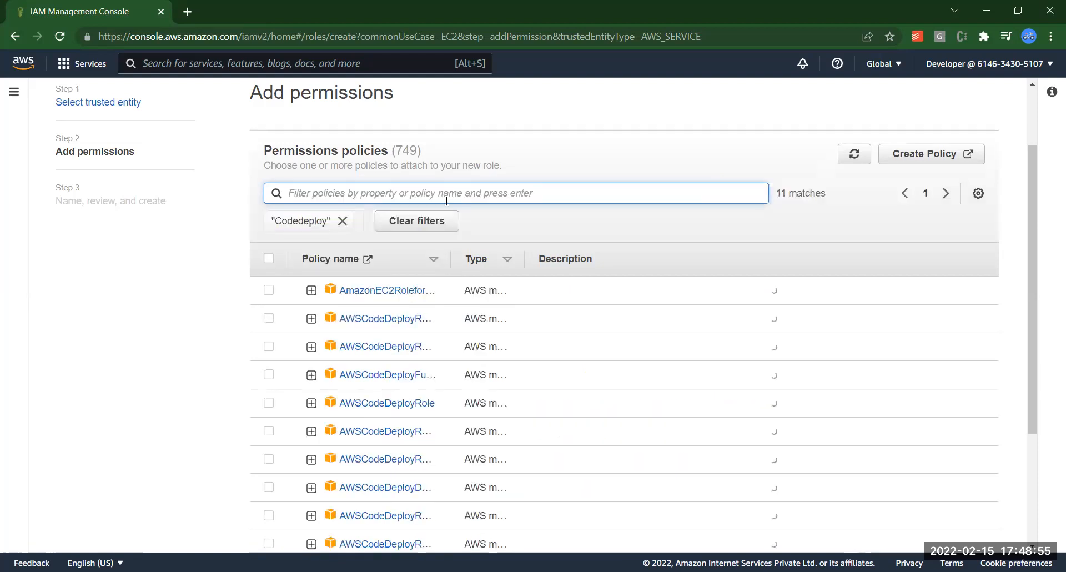
{"action": "left_click_drag", "start_coordinate": [451, 263], "coordinate": [579, 261]}
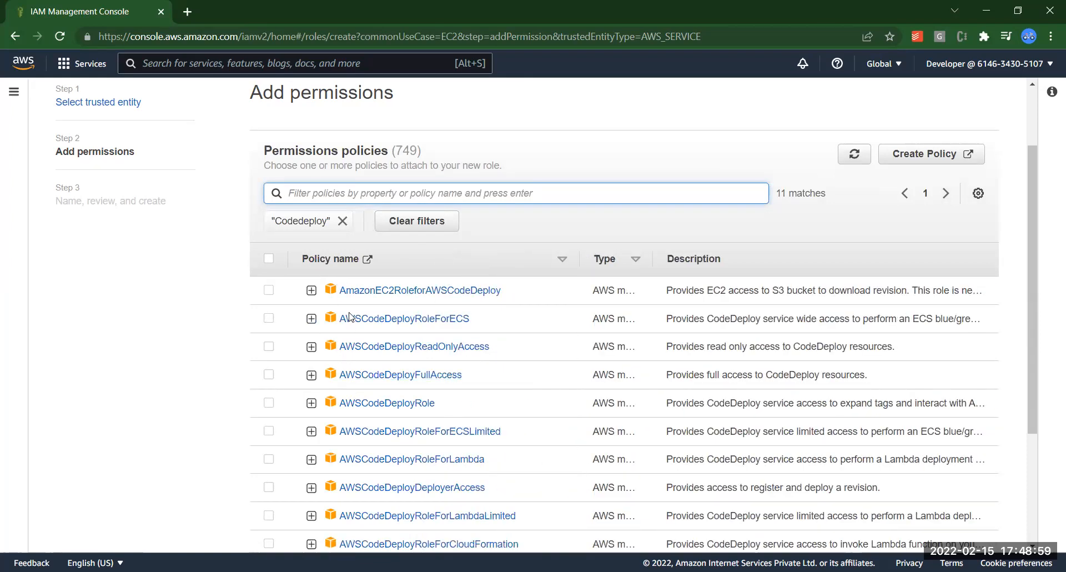
{"action": "left_click", "coordinate": [269, 291]}
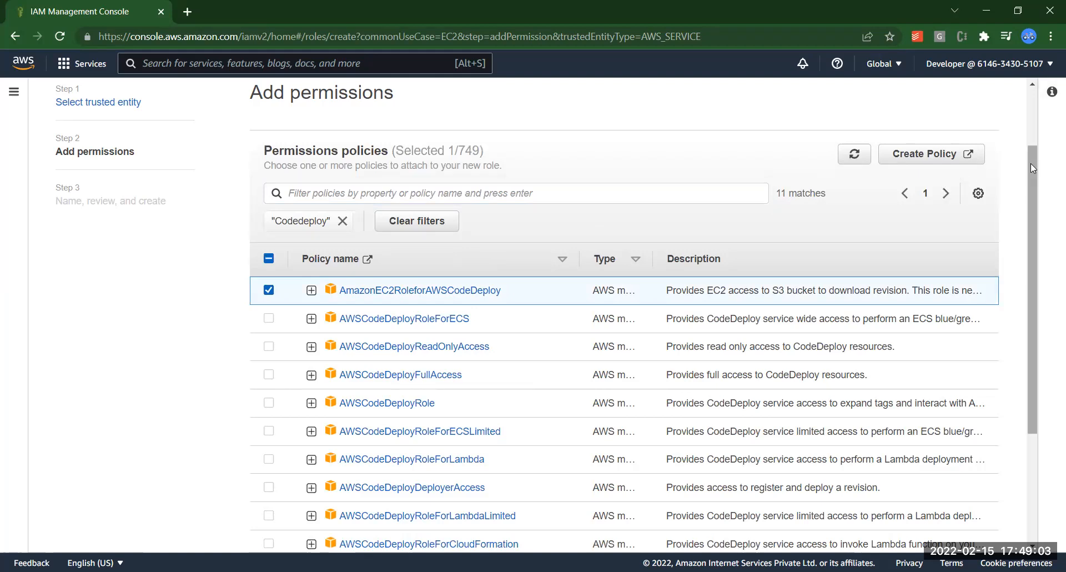
{"action": "scroll", "coordinate": [1012, 229], "scroll_direction": "down", "scroll_amount": 3}
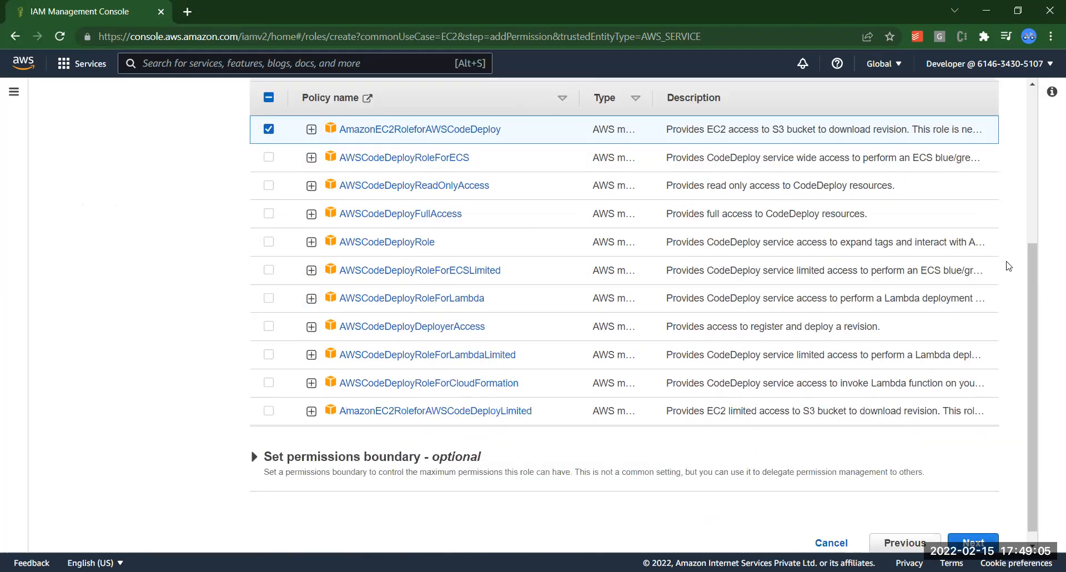
{"action": "left_click", "coordinate": [969, 541]}
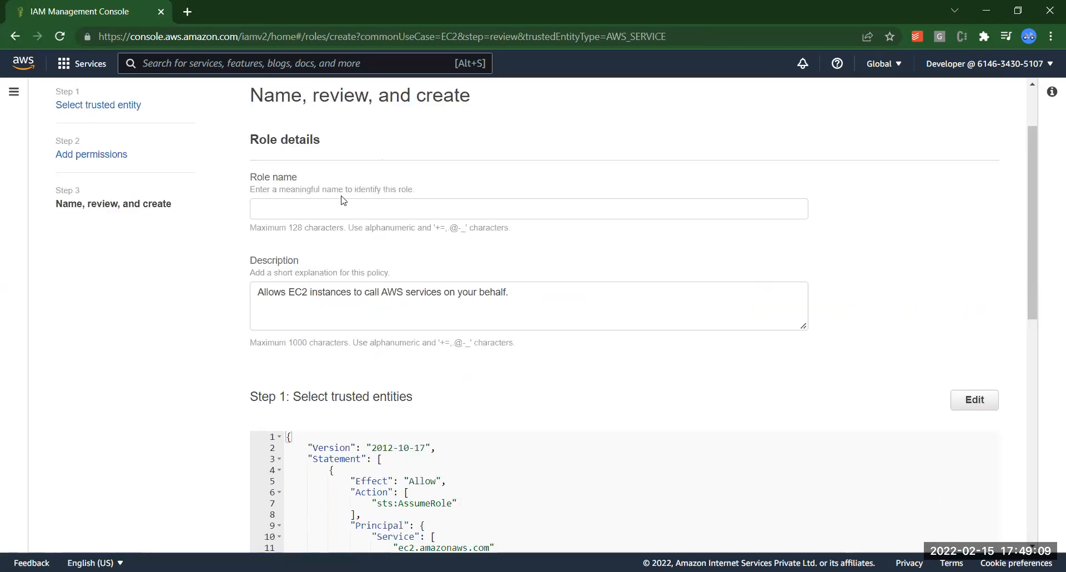
- Name the role customrole1, review its trusted entities and permissions policy, and create the role
{"action": "left_click", "coordinate": [337, 209]}
{"action": "type", "text": "customrole1"}
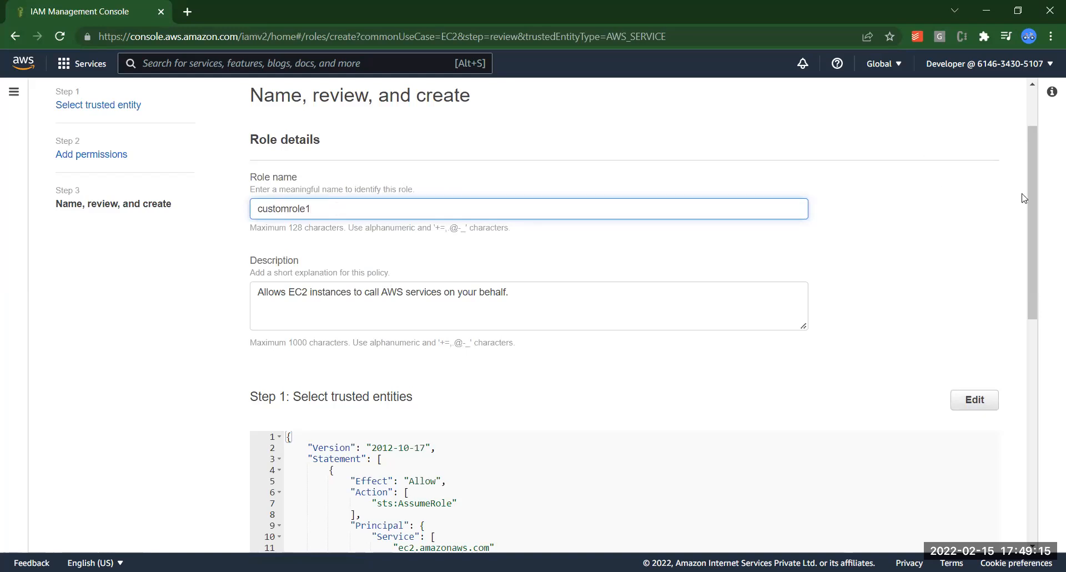
{"action": "left_click_drag", "start_coordinate": [1029, 199], "coordinate": [1027, 233]}
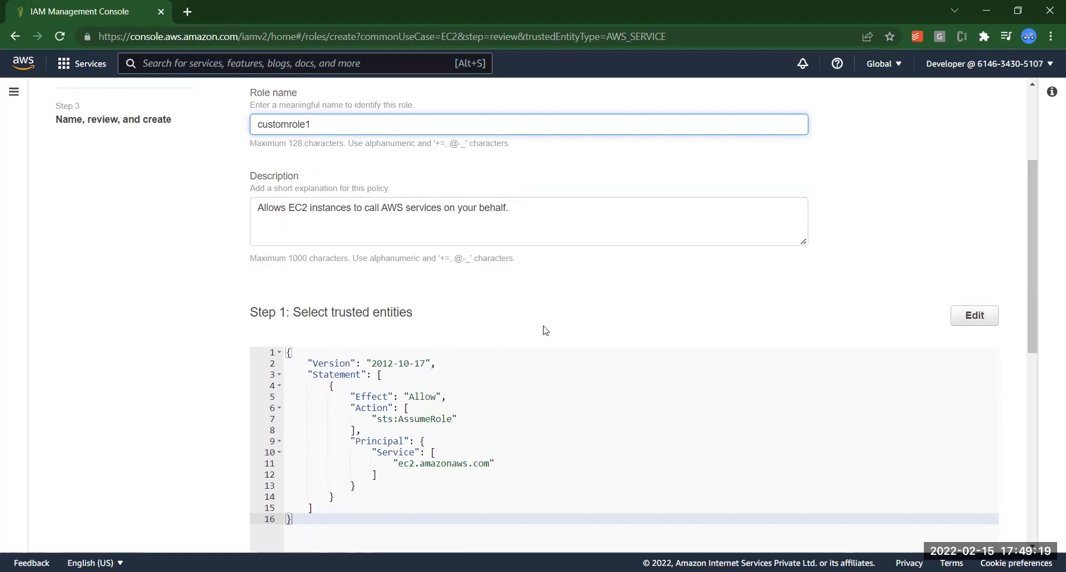
{"action": "left_click_drag", "start_coordinate": [1031, 228], "coordinate": [1027, 301]}
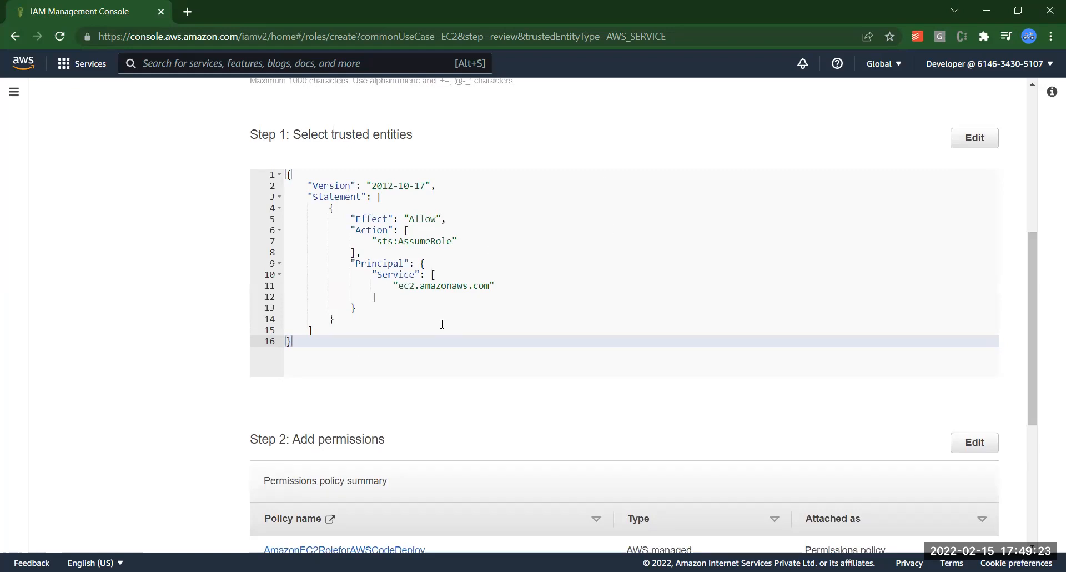
{"action": "scroll", "coordinate": [1045, 371], "scroll_direction": "down", "scroll_amount": 1}
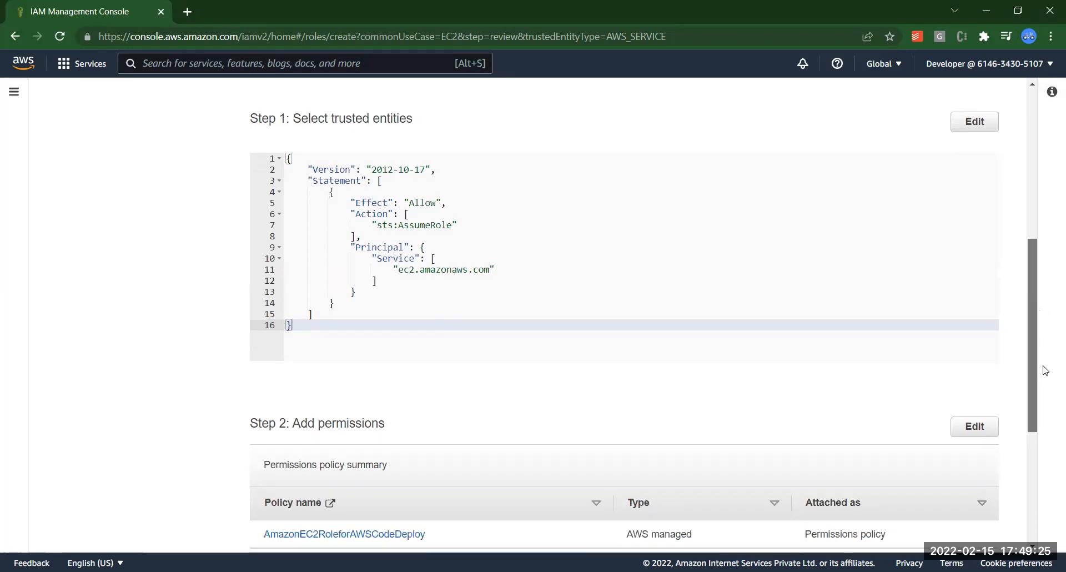
{"action": "scroll", "coordinate": [1046, 371], "scroll_direction": "down", "scroll_amount": 3}
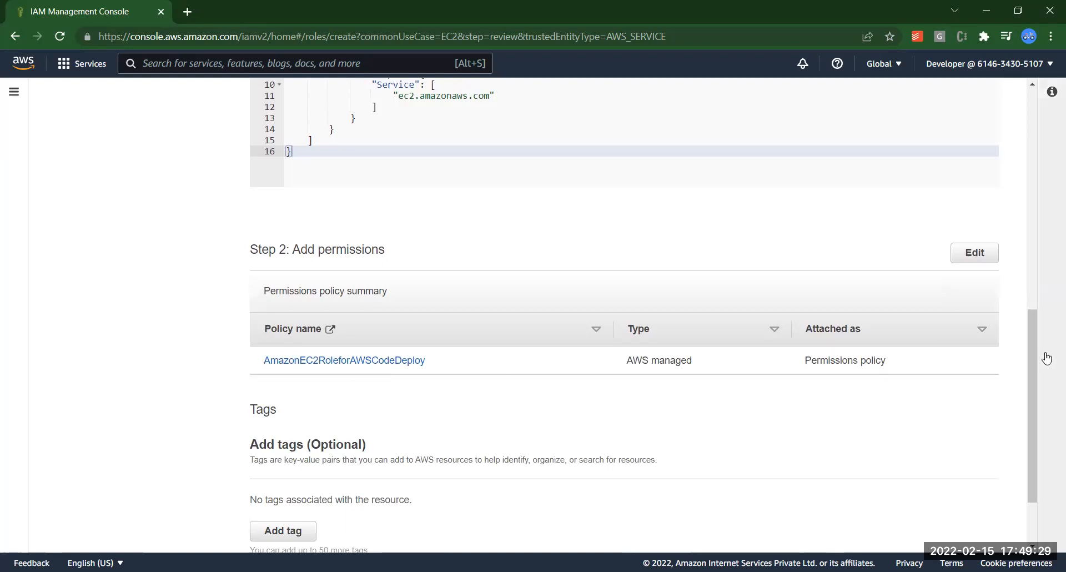
{"action": "left_click_drag", "start_coordinate": [1034, 362], "coordinate": [1034, 435]}
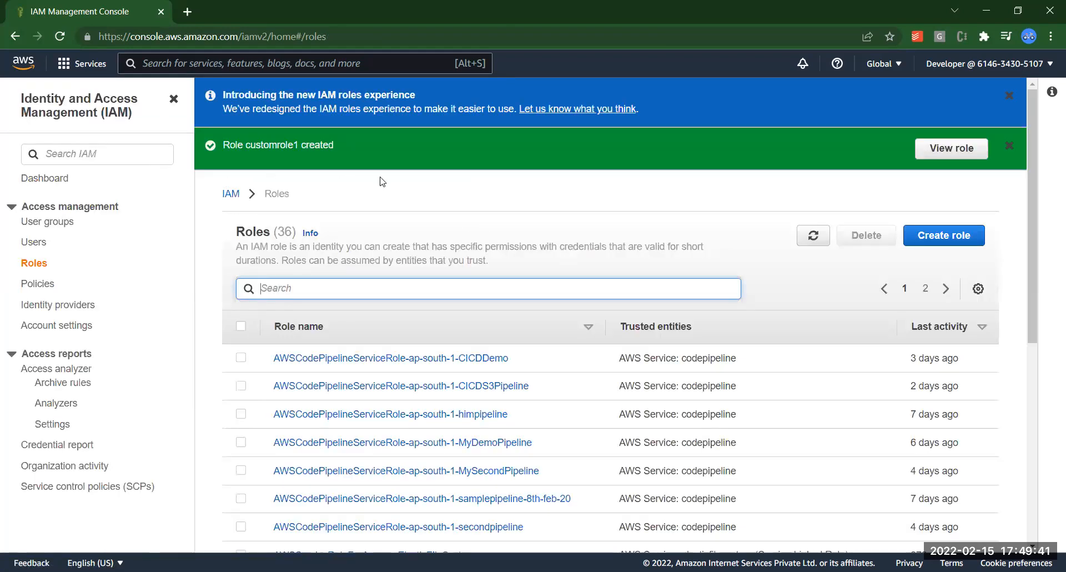
- Search the roles list for "custo" and open the details of customrole1
{"action": "left_click", "coordinate": [32, 272]}
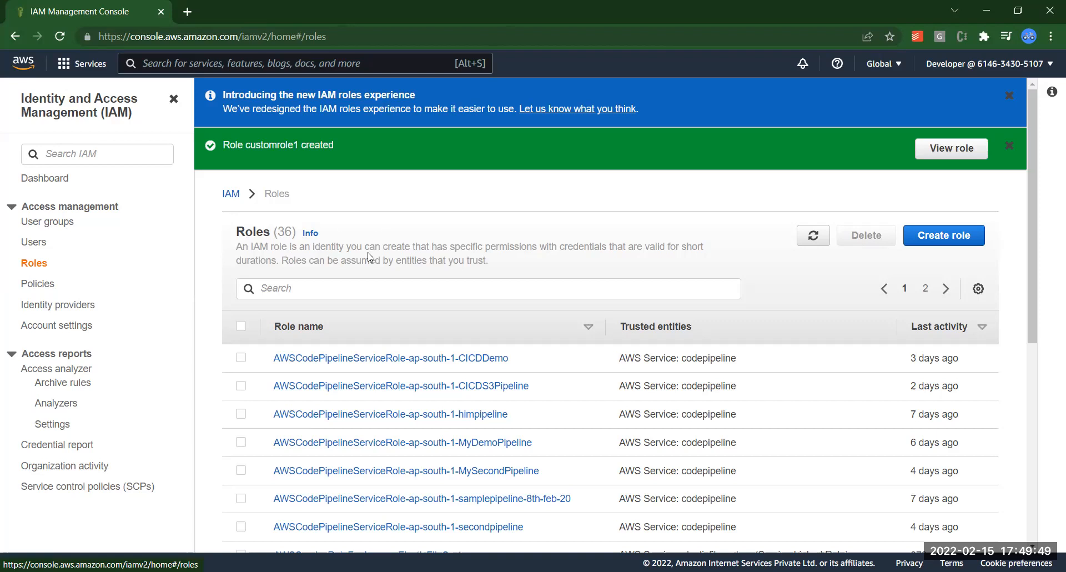
{"action": "left_click", "coordinate": [396, 286]}
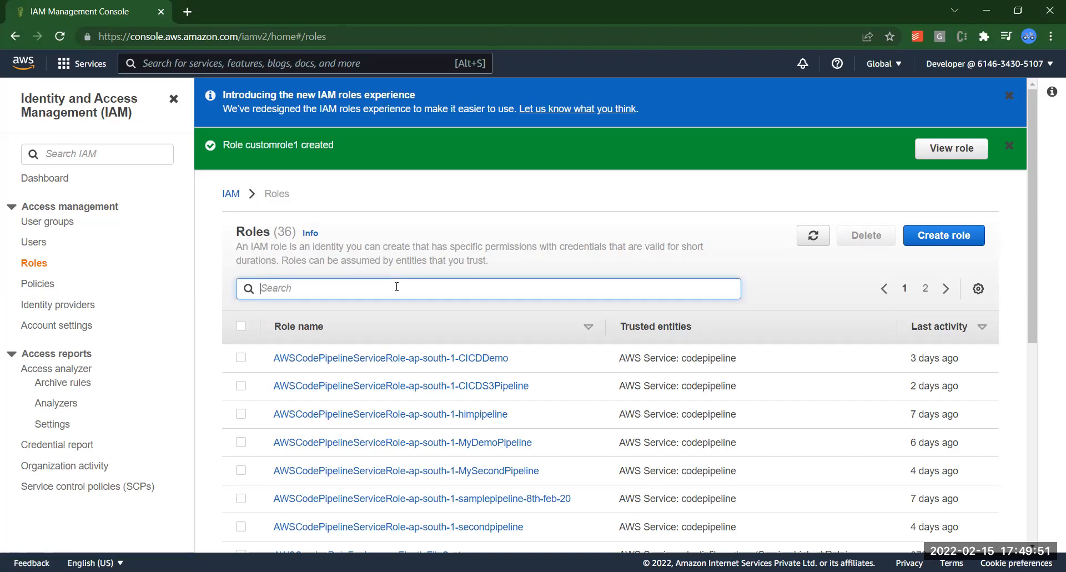
{"action": "type", "text": "cuso"}
{"action": "key", "text": "BackSpace"}
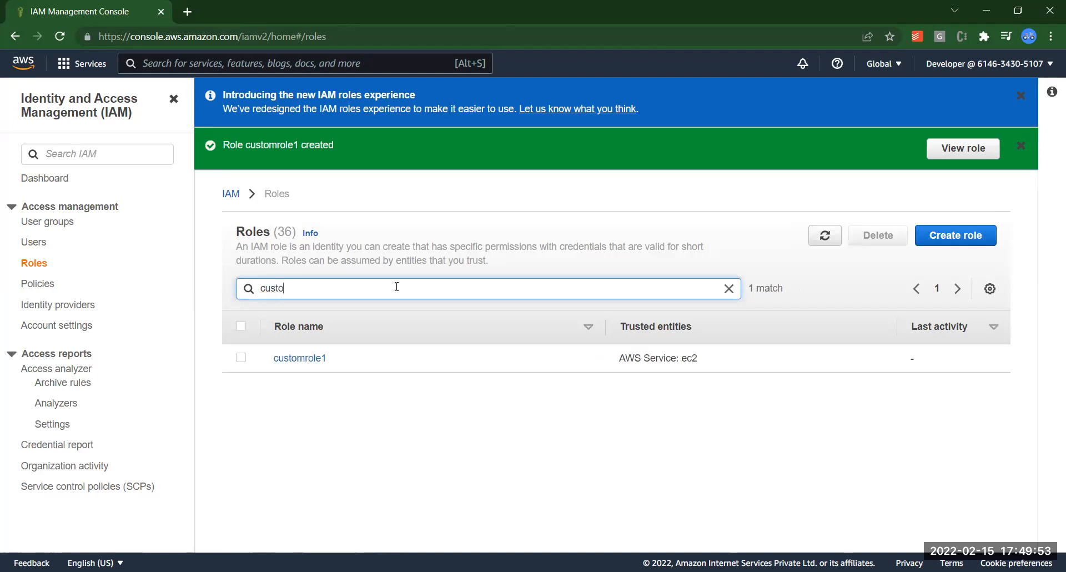
{"action": "left_click", "coordinate": [306, 358]}
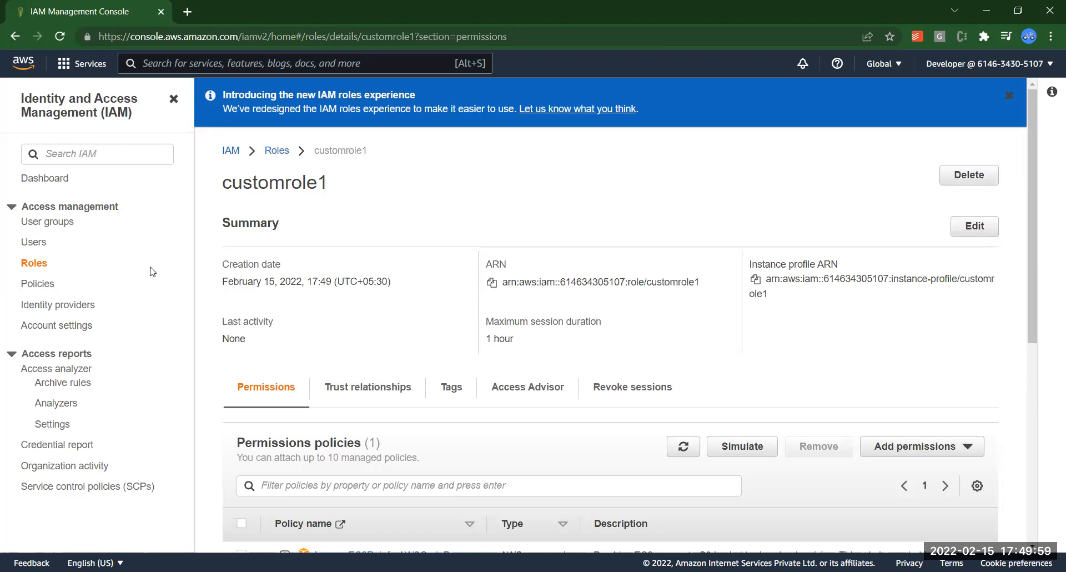
- Check the user groups and the Developer user's permissions, and return to the list of roles
{"action": "left_click", "coordinate": [58, 224]}
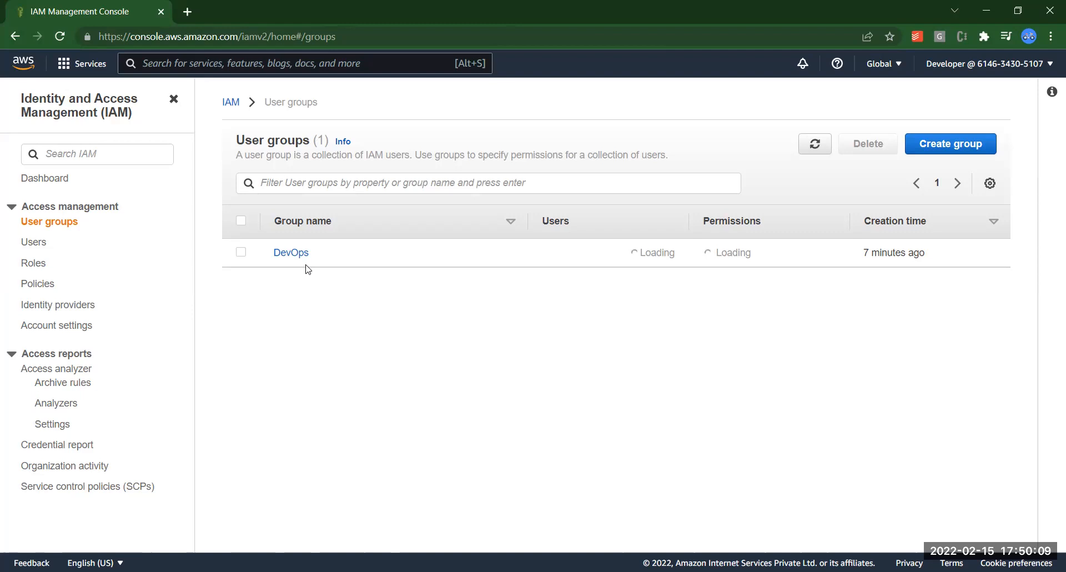
{"action": "left_click", "coordinate": [26, 249]}
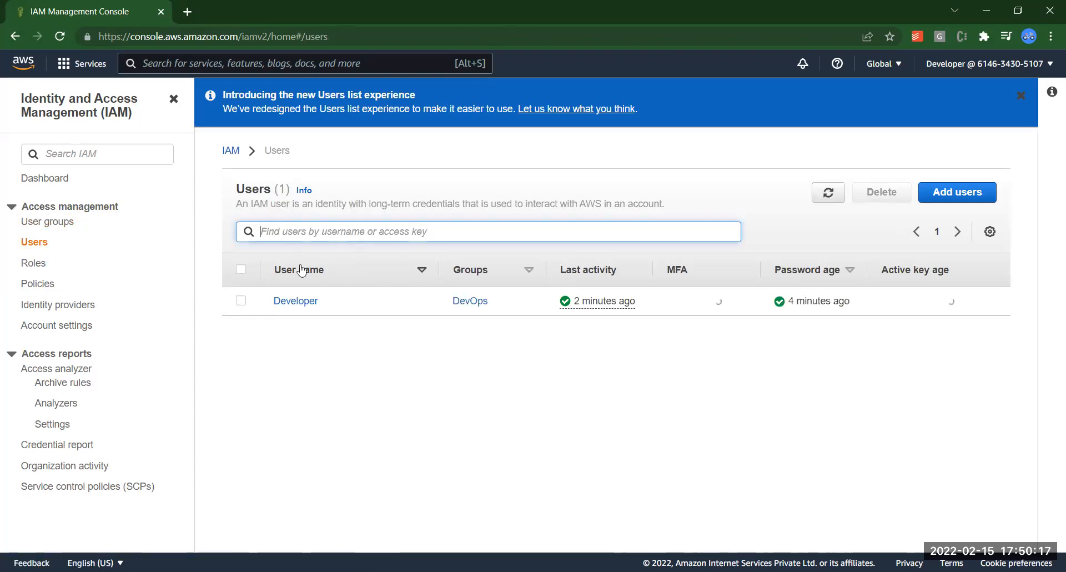
{"action": "left_click", "coordinate": [305, 303]}
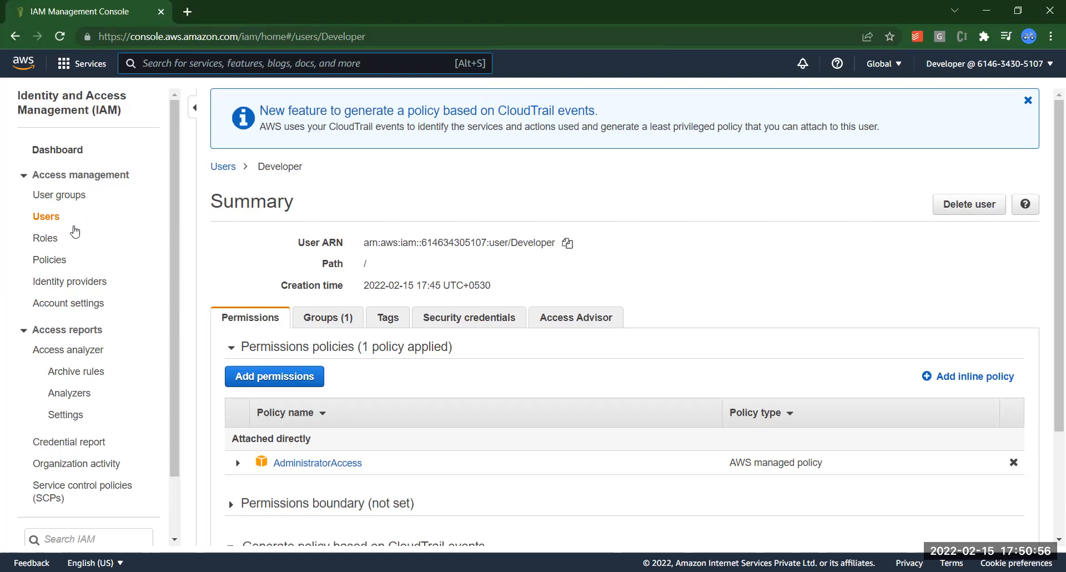
{"action": "left_click", "coordinate": [55, 243]}
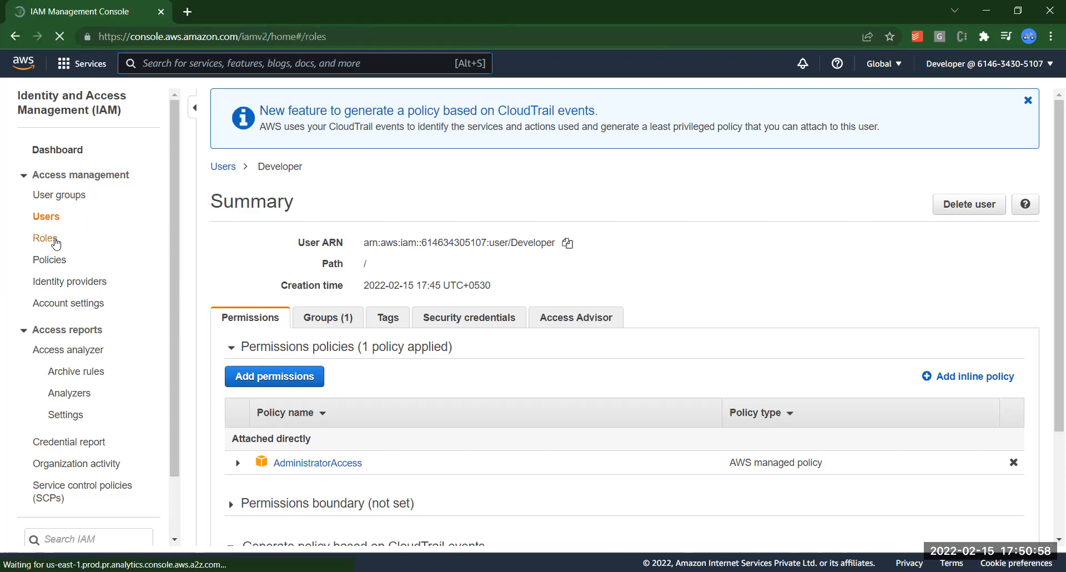